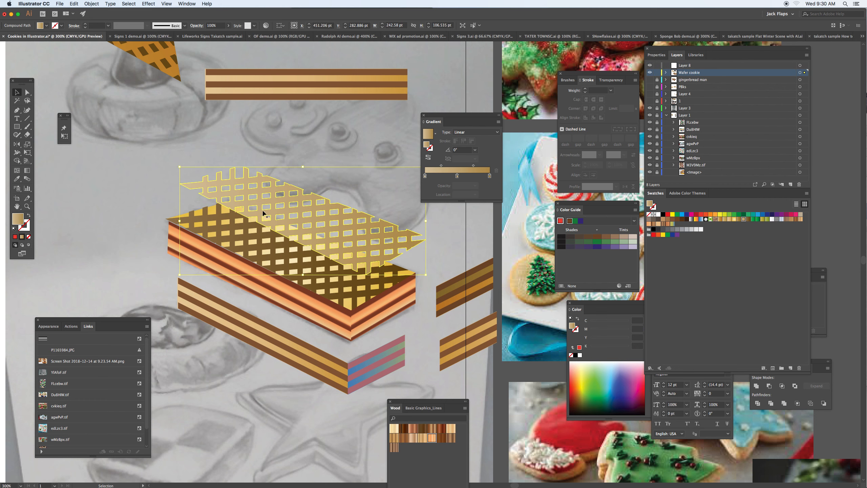
# - Pull the wafer cookie's lattice layers and yellow base off its top, and undo the moves
pyautogui.moveTo(227, 224); pyautogui.dragTo(255, 262)
pyautogui.moveTo(197, 221); pyautogui.dragTo(139, 248)
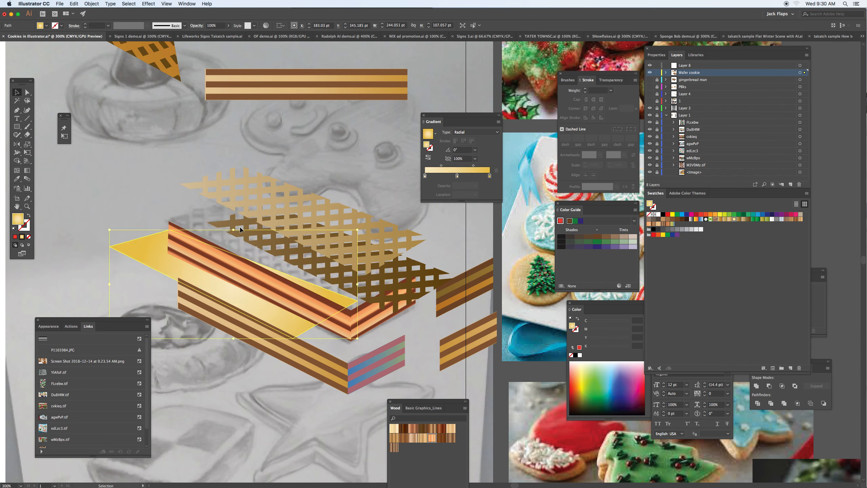
pyautogui.press('super+z')
pyautogui.press('super+z')
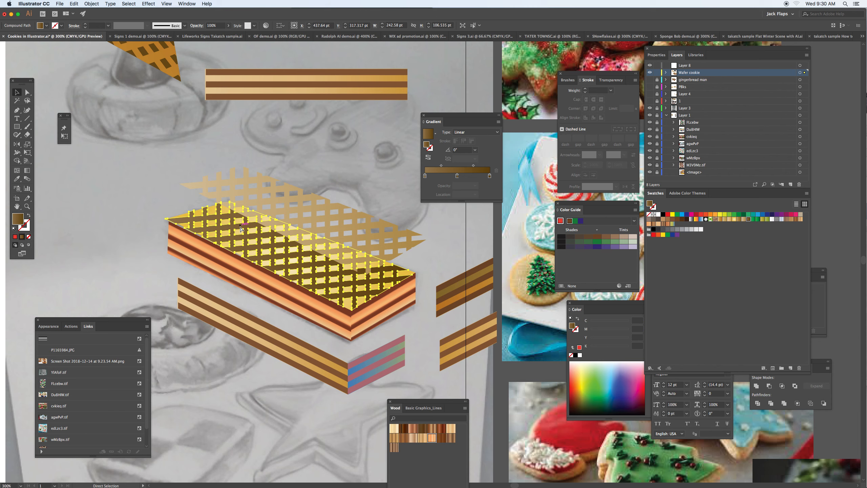
pyautogui.press('super+z')
pyautogui.keyDown('super'); pyautogui.click(204, 182); pyautogui.keyUp('super')
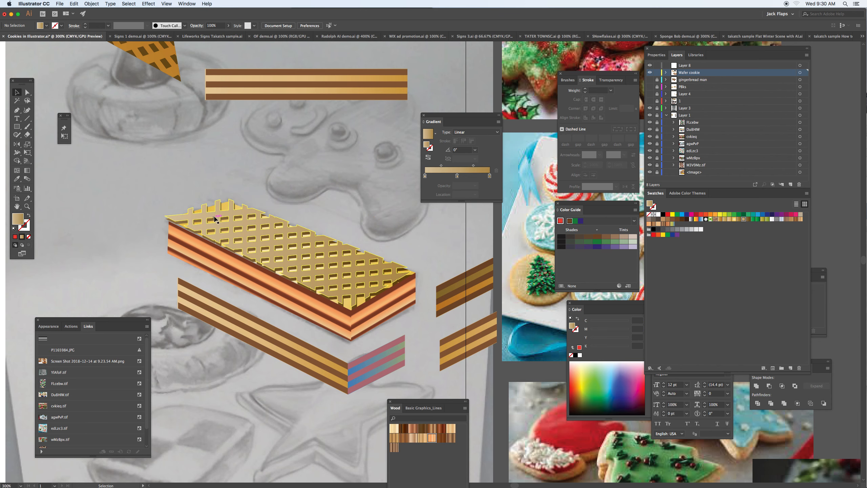
# - Move the orange striped gradient side panel away from the wafer cookie and show its gradient annotator
pyautogui.click(195, 255)
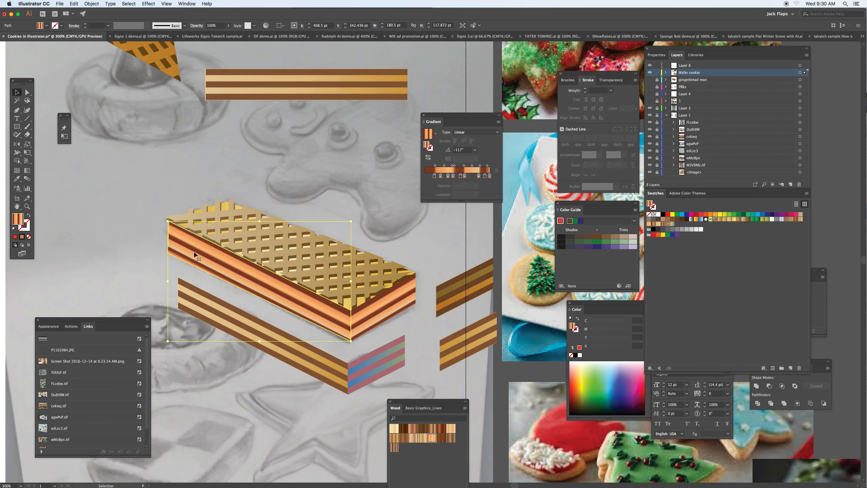
pyautogui.moveTo(195, 255); pyautogui.dragTo(143, 258)
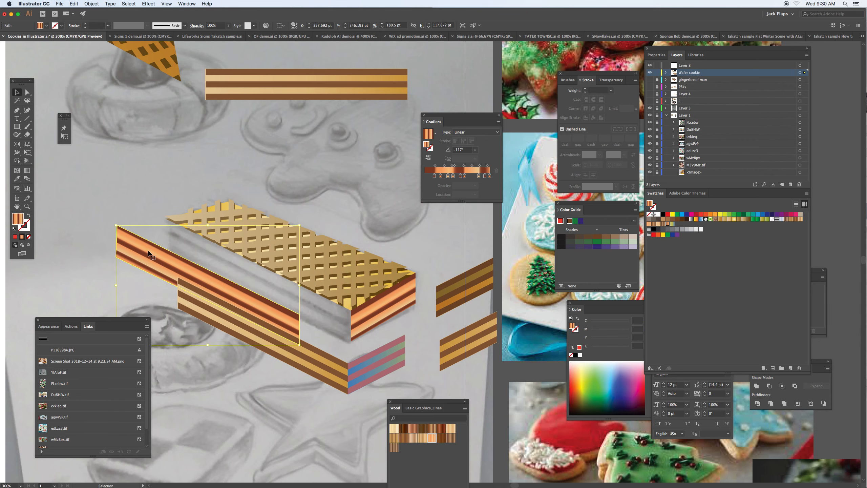
pyautogui.press('g')
pyautogui.moveTo(216, 274)
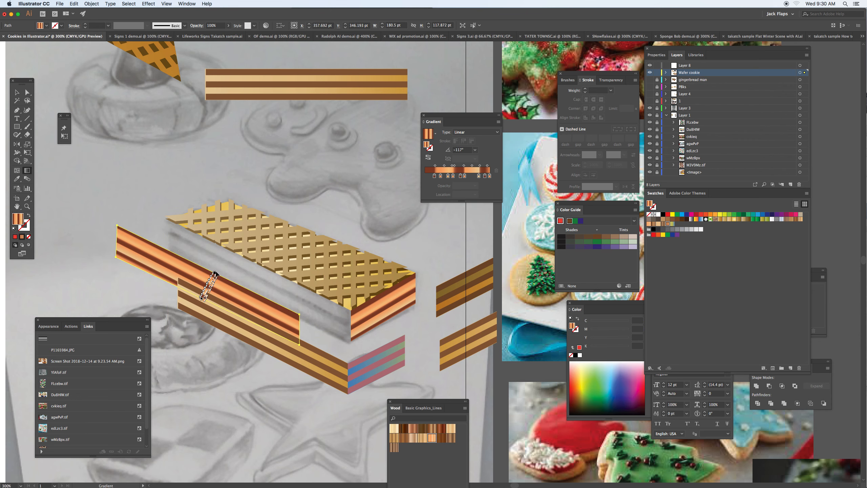
# - Adjust the colour stops along the orange side panel's gradient with the Gradient tool
pyautogui.press('v')
pyautogui.press('super+equal')
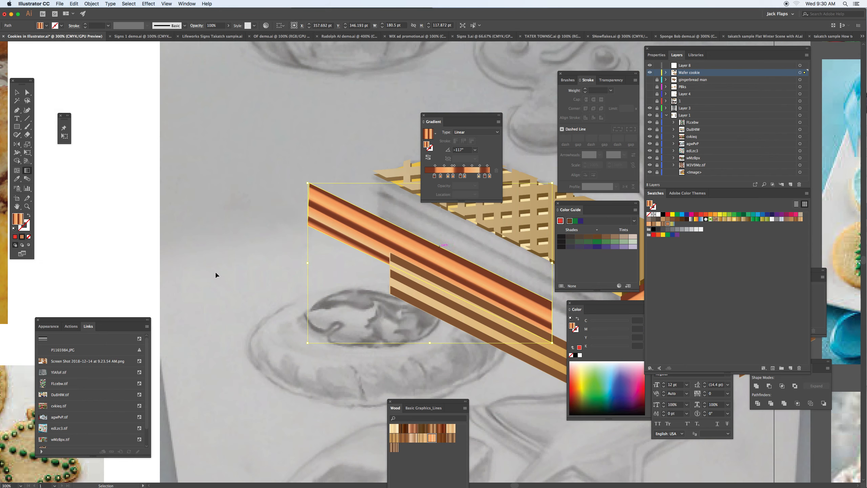
pyautogui.press('super+equal')
pyautogui.press('g')
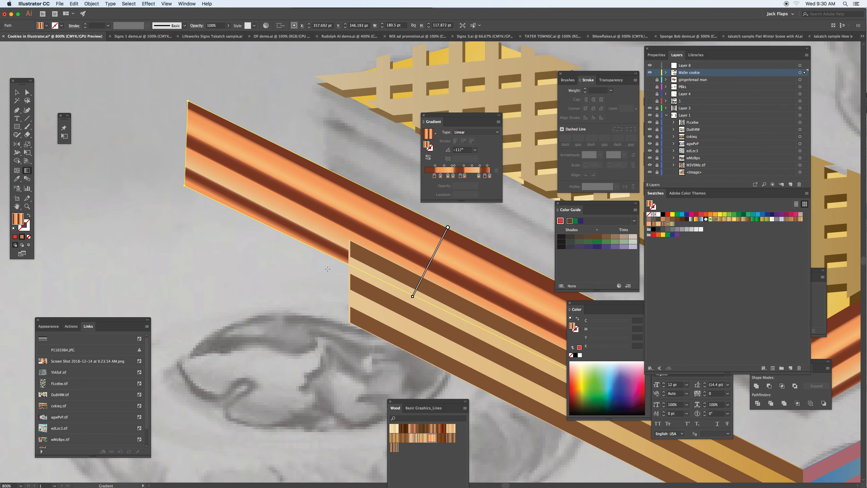
pyautogui.moveTo(437, 260)
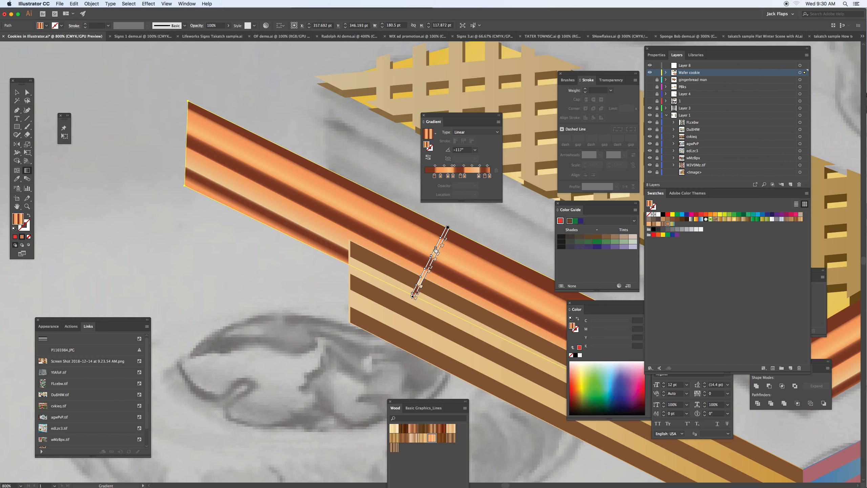
pyautogui.moveTo(432, 256); pyautogui.dragTo(426, 268)
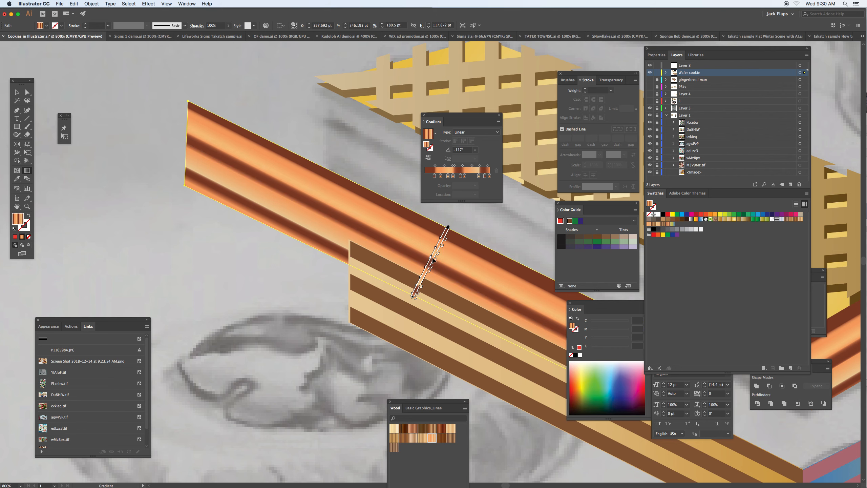
pyautogui.click(440, 238)
pyautogui.moveTo(442, 247); pyautogui.dragTo(444, 243)
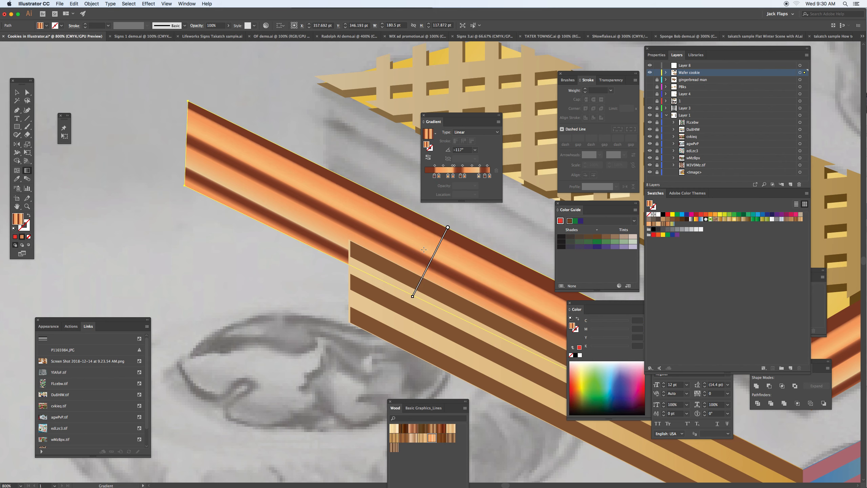
# - Move the tan and brown striped strip clear of the orange gradient side panel
pyautogui.press('v')
pyautogui.moveTo(385, 302); pyautogui.dragTo(273, 307)
pyautogui.press('a')
pyautogui.click(237, 285)
# - Try offsetting the brown stripes of the tan strip one by one, and undo the moves
pyautogui.moveTo(286, 274); pyautogui.dragTo(301, 264)
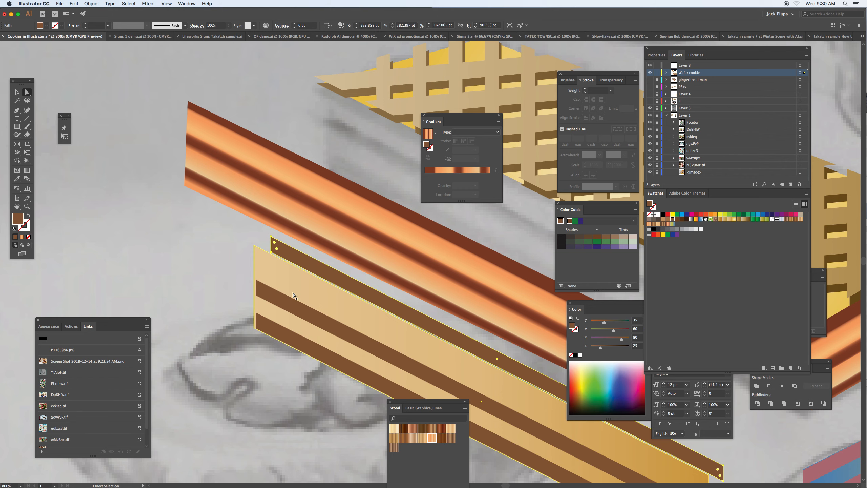
pyautogui.moveTo(289, 305); pyautogui.dragTo(302, 298)
pyautogui.moveTo(285, 332); pyautogui.dragTo(299, 323)
pyautogui.press('space')
pyautogui.moveTo(349, 330); pyautogui.dragTo(232, 266)
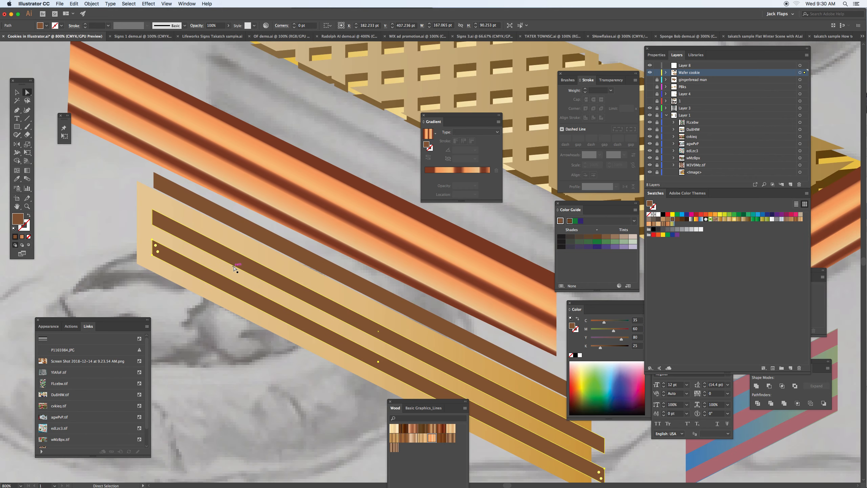
pyautogui.press('super+z')
pyautogui.press('super+z')
pyautogui.press('super+z')
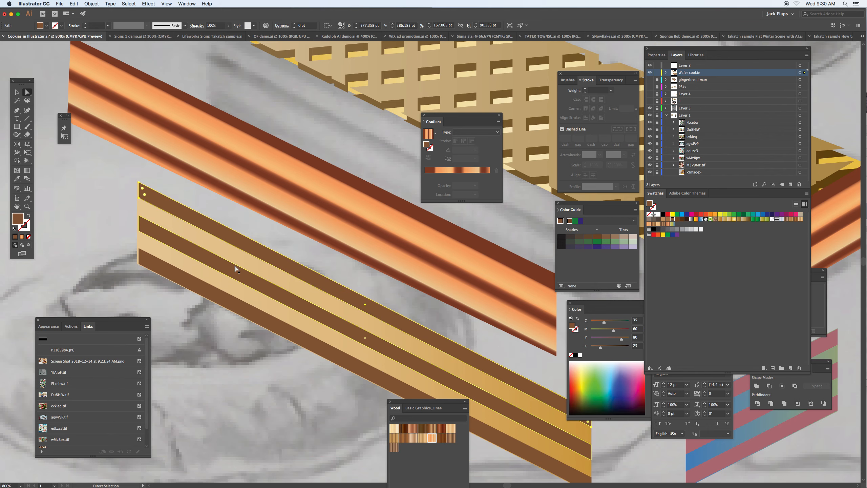
# - Hide the Wafer cookie layer and make Layer 8 the active layer
pyautogui.press('super+minus')
pyautogui.press('super+minus')
pyautogui.press('super+minus')
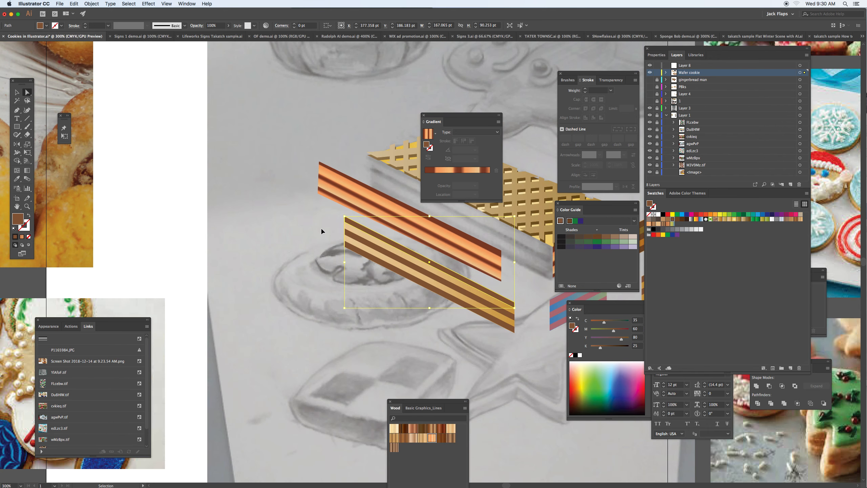
pyautogui.press('space')
pyautogui.moveTo(363, 228); pyautogui.dragTo(180, 261)
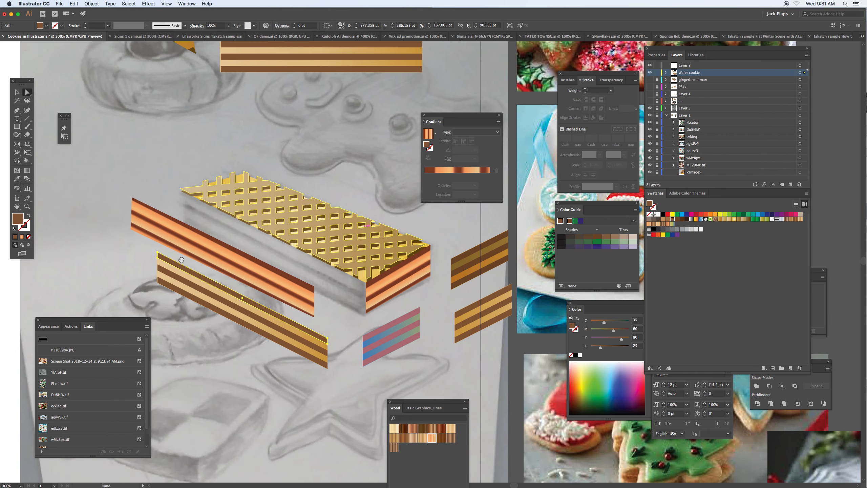
pyautogui.click(651, 73)
pyautogui.click(714, 68)
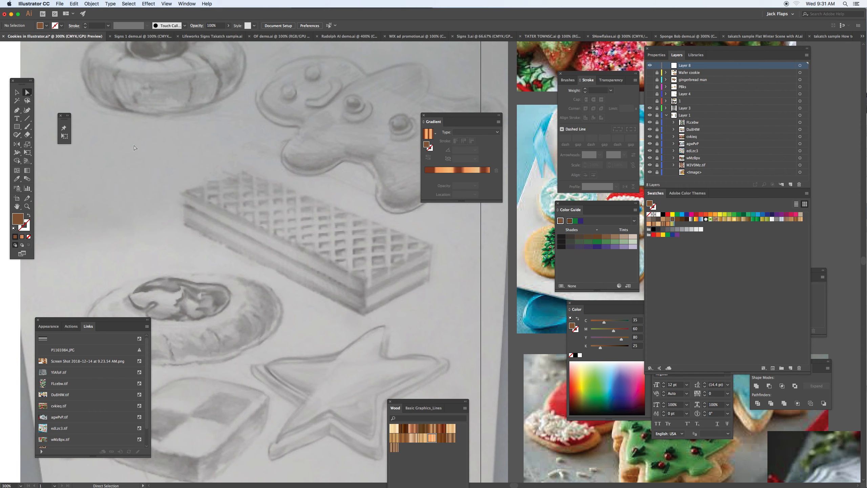
# - Trace the sketched wafer's long front side as a closed four-cornered shape with the Pen tool
pyautogui.click(16, 110)
pyautogui.click(184, 192)
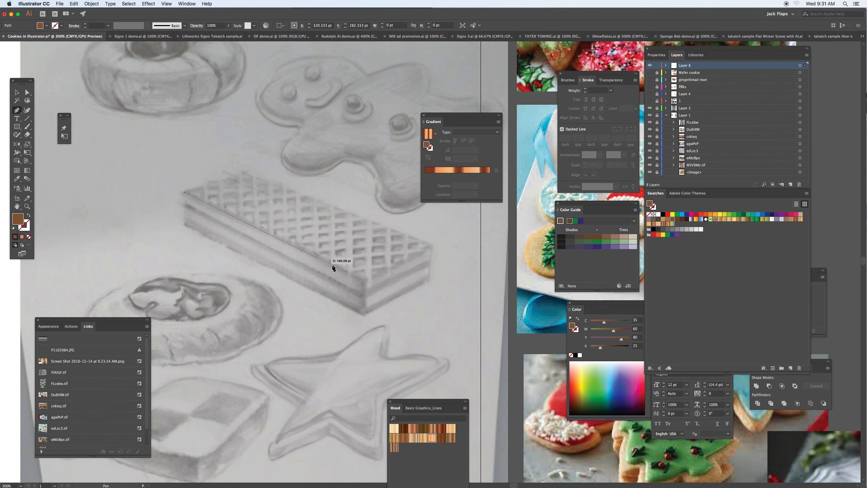
pyautogui.click(365, 279)
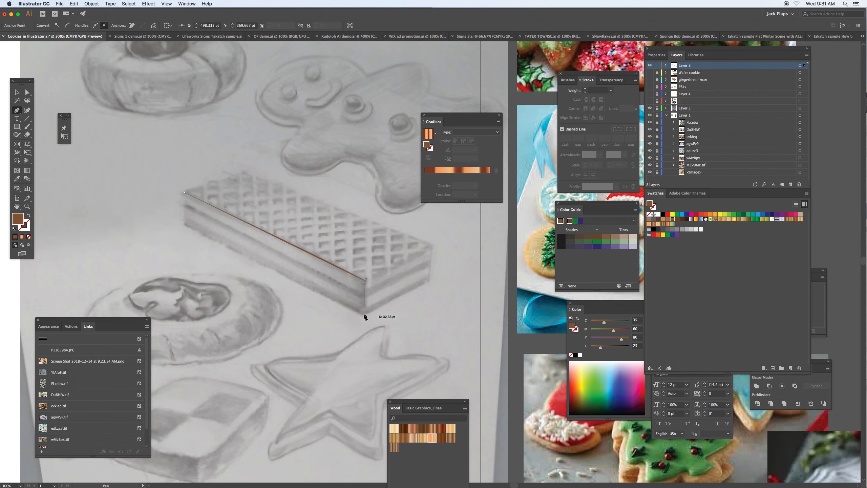
pyautogui.click(365, 315)
pyautogui.press('super+z')
pyautogui.press('super+z')
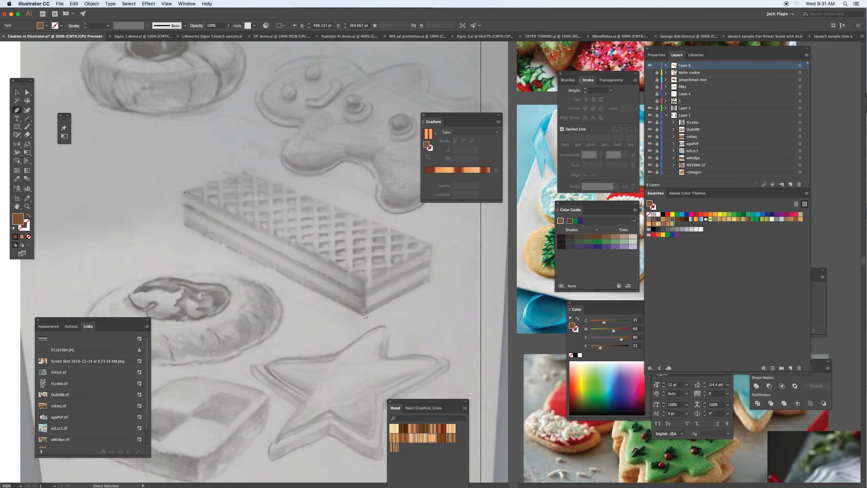
pyautogui.click(362, 281)
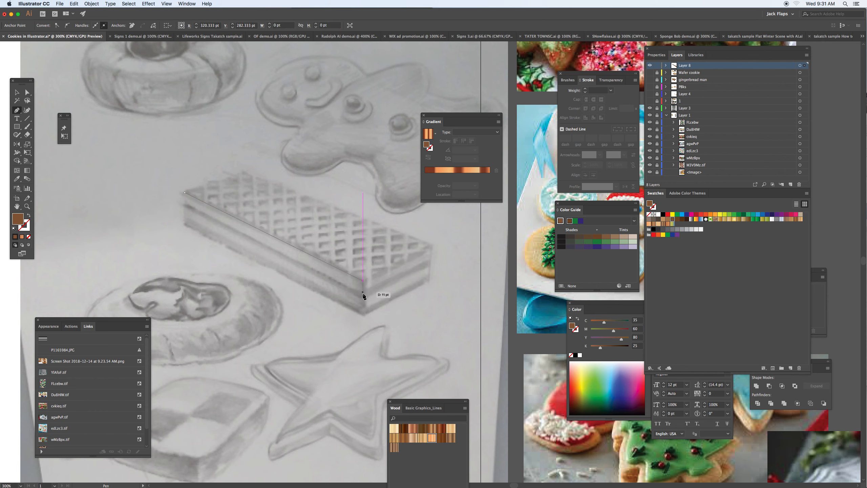
pyautogui.click(362, 312)
pyautogui.click(185, 224)
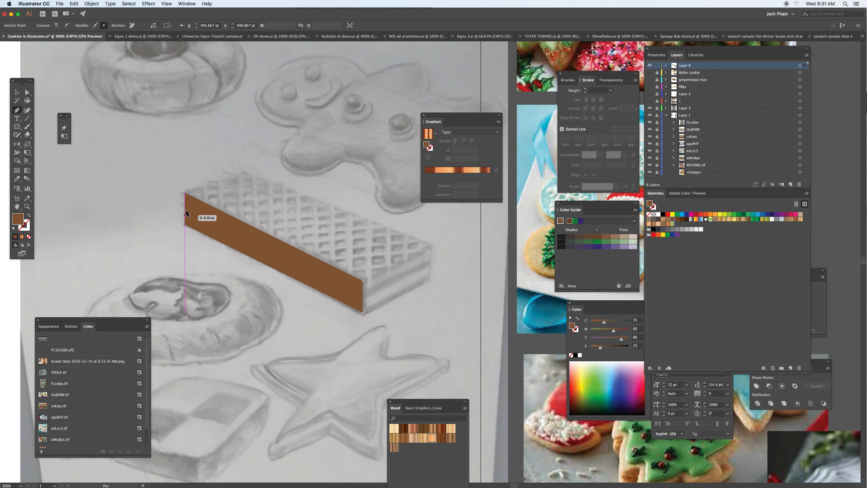
pyautogui.click(185, 193)
# - Fill the traced side with the orange and brown striped gradient swatch and run the stripes along its length
pyautogui.press('super+equal')
pyautogui.press('super+equal')
pyautogui.press('super+equal')
pyautogui.moveTo(449, 285); pyautogui.dragTo(173, 189)
pyautogui.press('g')
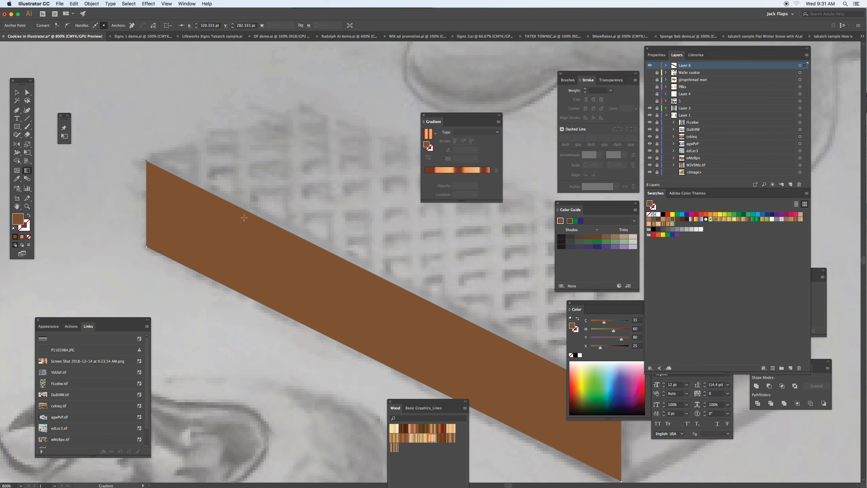
pyautogui.click(669, 224)
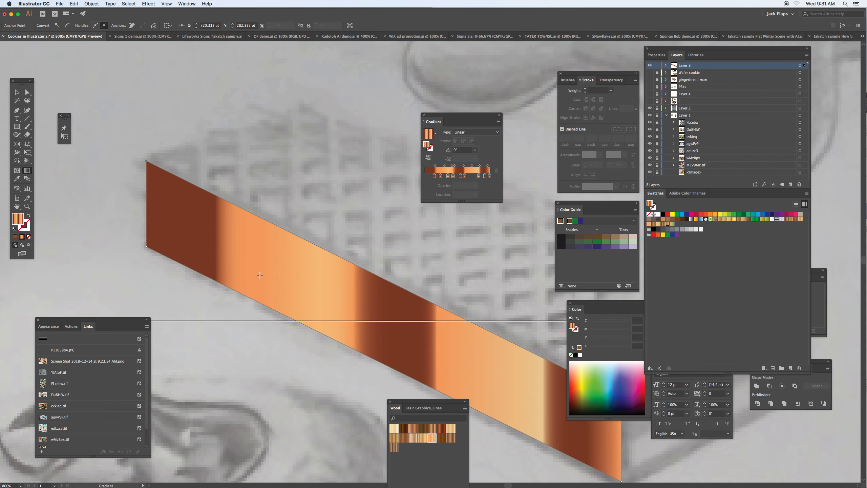
pyautogui.moveTo(287, 279); pyautogui.dragTo(332, 298)
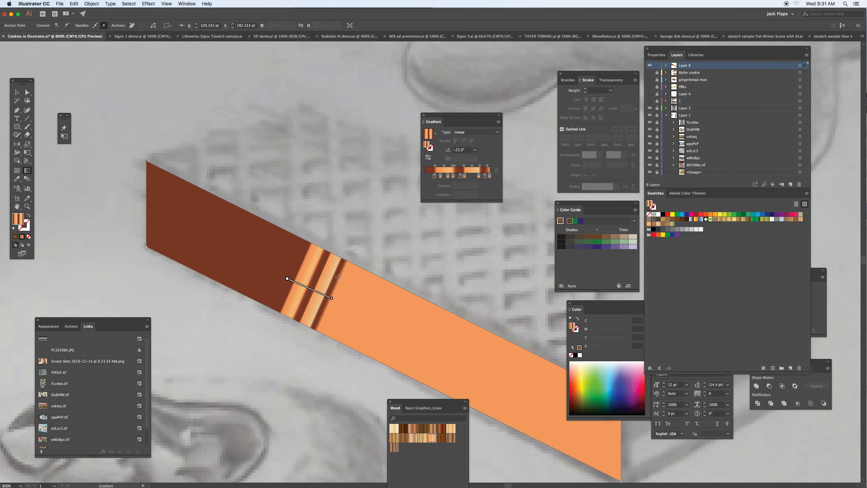
pyautogui.moveTo(311, 243); pyautogui.dragTo(278, 314)
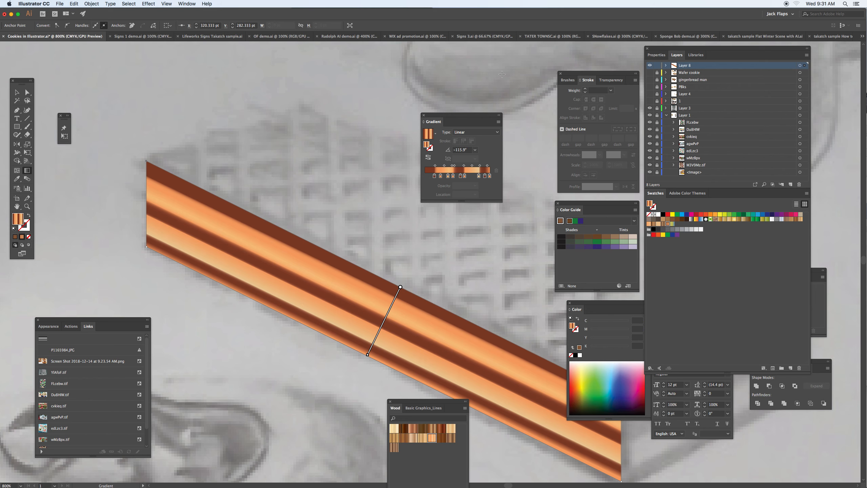
# - Set the side panel's gradient angle to -116° and stretch the gradient across the panel's full height
pyautogui.moveTo(463, 116); pyautogui.dragTo(424, 119)
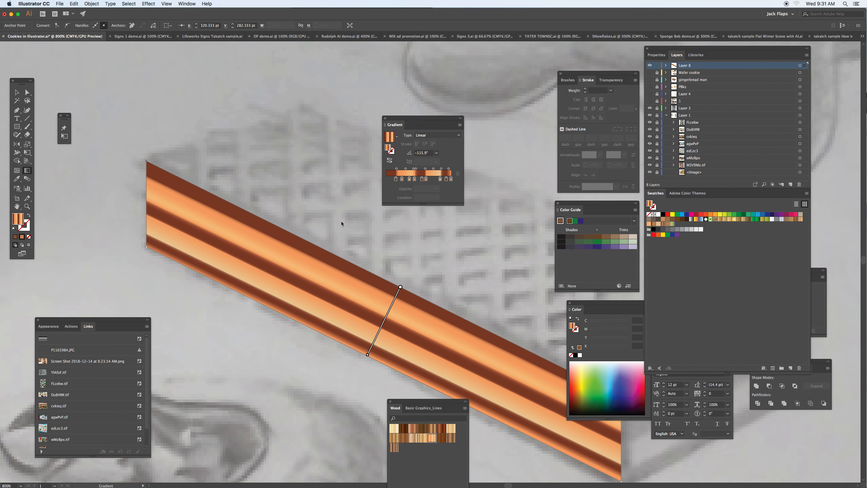
pyautogui.moveTo(335, 253); pyautogui.dragTo(321, 329)
pyautogui.click(426, 155)
pyautogui.write('-103')
pyautogui.press('Return')
pyautogui.press('Down')
pyautogui.press('Down')
pyautogui.press('Down')
pyautogui.press('Down')
pyautogui.press('Down')
pyautogui.press('Down')
pyautogui.press('Down')
pyautogui.press('Down')
pyautogui.press('Down')
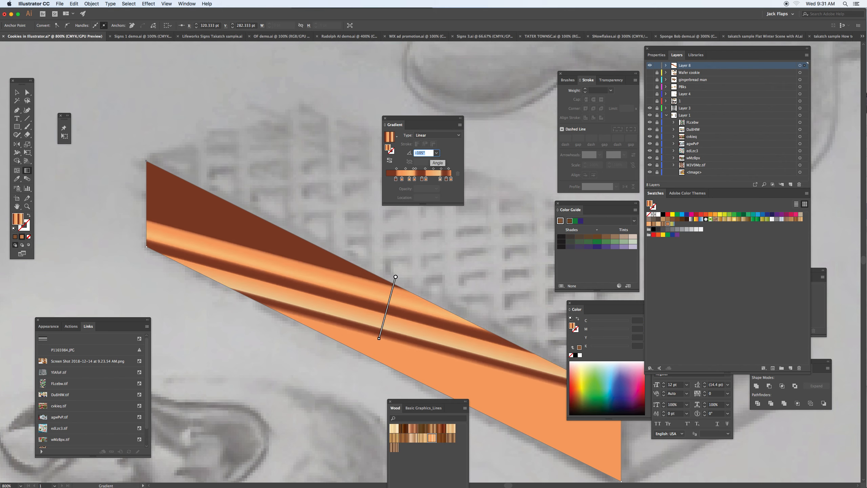
pyautogui.press('Down')
pyautogui.press('Down')
pyautogui.press('Down')
pyautogui.press('Down')
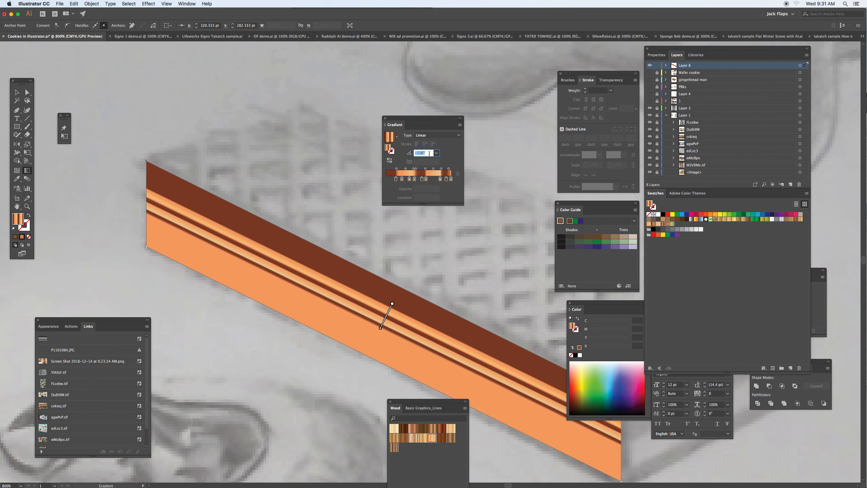
pyautogui.moveTo(394, 304)
pyautogui.moveTo(393, 304)
pyautogui.mouseDown()
pyautogui.moveTo(399, 296)
pyautogui.moveTo(365, 353)
pyautogui.mouseUp()
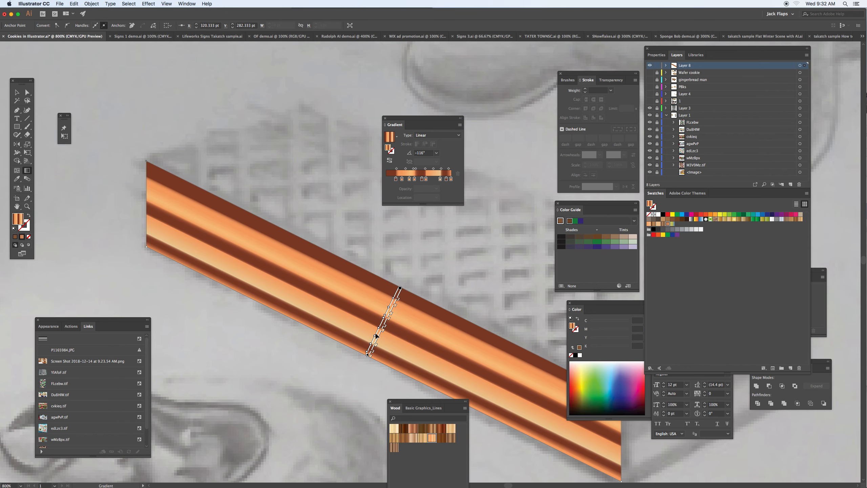
# - Remove the orange end stop from the side panel's gradient to make its lowest stripe solid brown
pyautogui.press('super+plus')
pyautogui.press('super+plus')
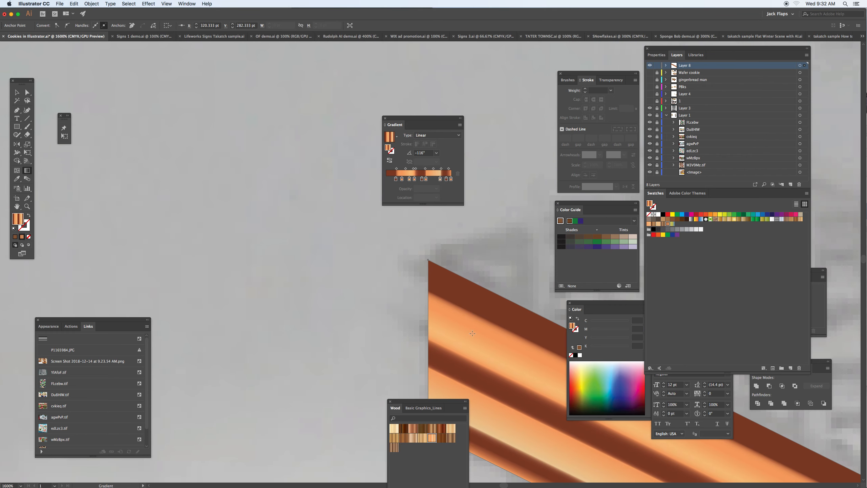
pyautogui.moveTo(474, 332)
pyautogui.mouseDown()
pyautogui.moveTo(313, 250)
pyautogui.moveTo(113, 122)
pyautogui.mouseUp()
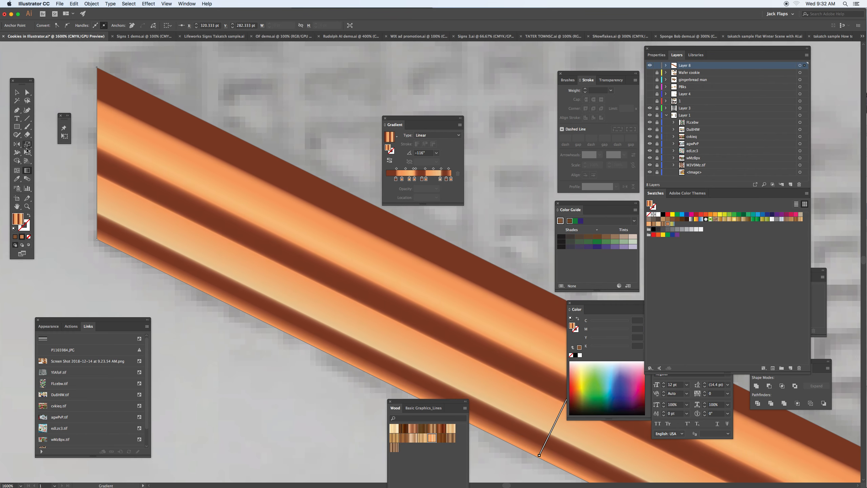
pyautogui.moveTo(465, 360)
pyautogui.mouseDown()
pyautogui.moveTo(325, 301)
pyautogui.moveTo(322, 289)
pyautogui.mouseUp()
pyautogui.moveTo(428, 312)
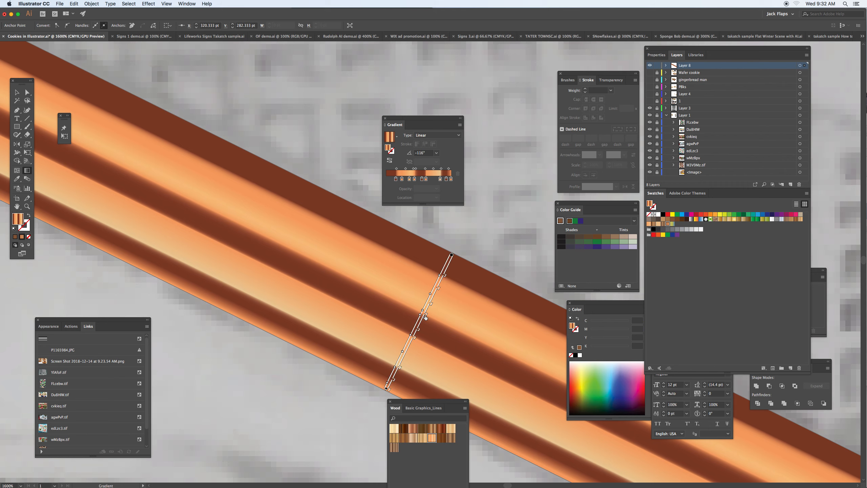
pyautogui.moveTo(399, 368); pyautogui.dragTo(402, 394)
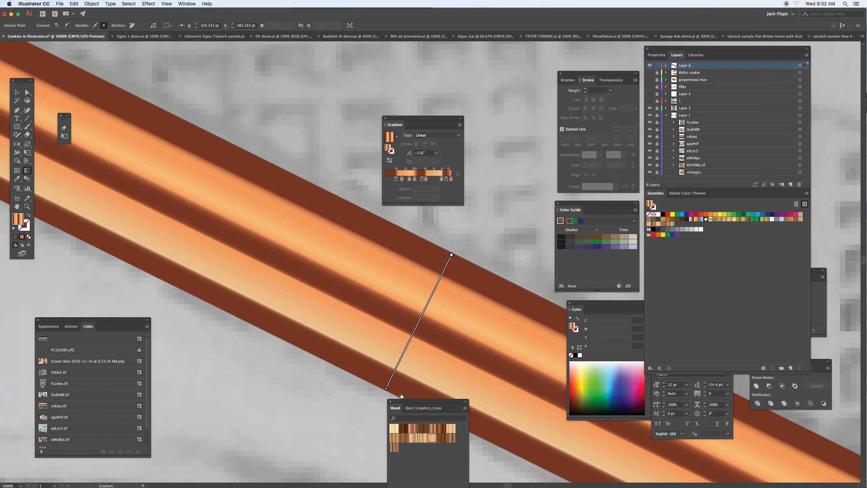
pyautogui.moveTo(399, 372)
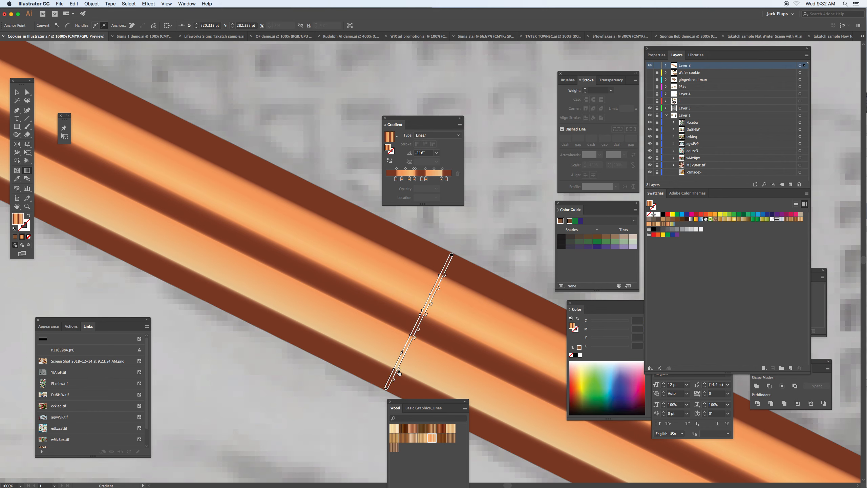
# - Fine-tune the color stops along the side panel's gradient and save the gradient as a new swatch
pyautogui.moveTo(399, 371); pyautogui.dragTo(397, 372)
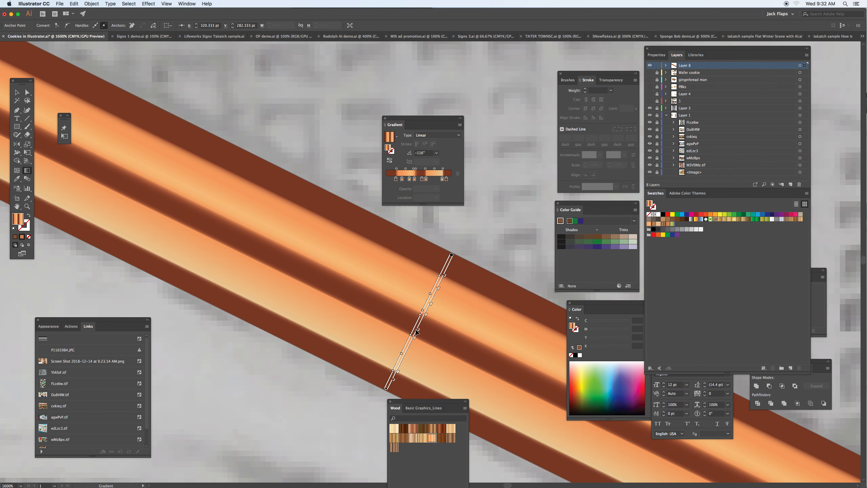
pyautogui.moveTo(426, 315)
pyautogui.mouseDown()
pyautogui.moveTo(416, 354)
pyautogui.moveTo(406, 359)
pyautogui.moveTo(439, 287)
pyautogui.mouseUp()
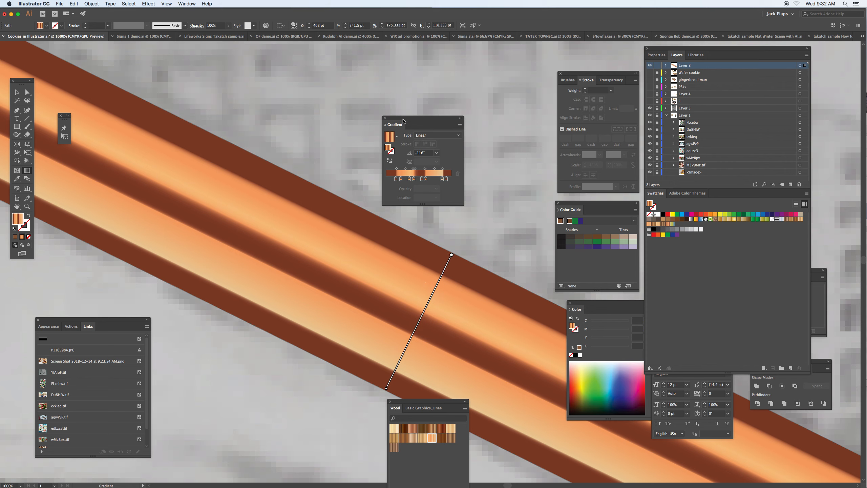
pyautogui.click(397, 138)
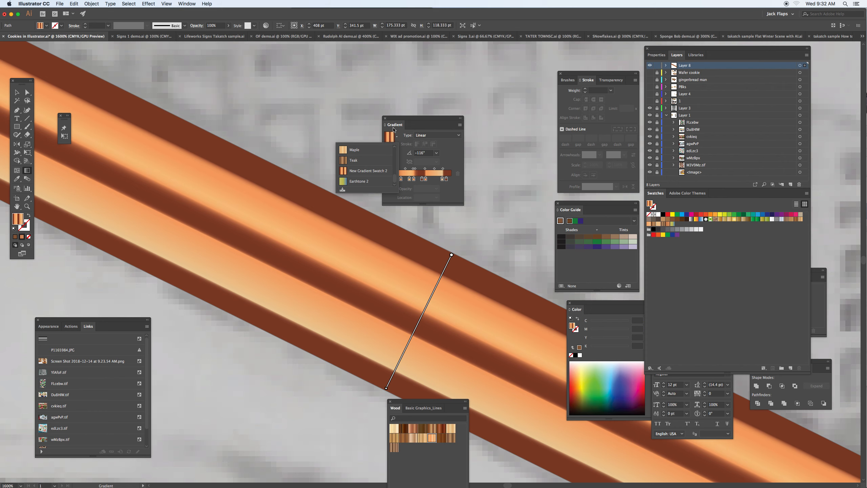
pyautogui.moveTo(392, 181)
pyautogui.mouseDown()
pyautogui.moveTo(396, 151)
pyautogui.moveTo(395, 181)
pyautogui.mouseUp()
pyautogui.click(343, 190)
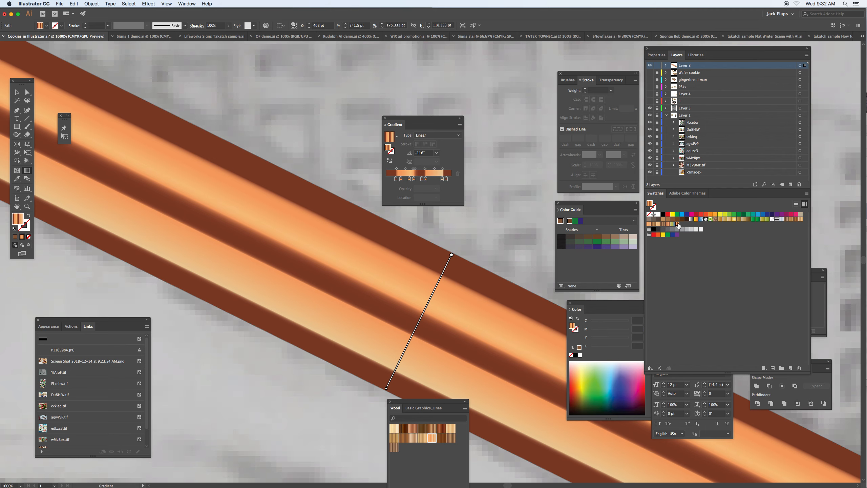
# - Trace the wafer's short end face with the Pen tool as a closed four-cornered shape sharing the side panel's corner edge
pyautogui.press('super+minus')
pyautogui.press('super+minus')
pyautogui.press('super+minus')
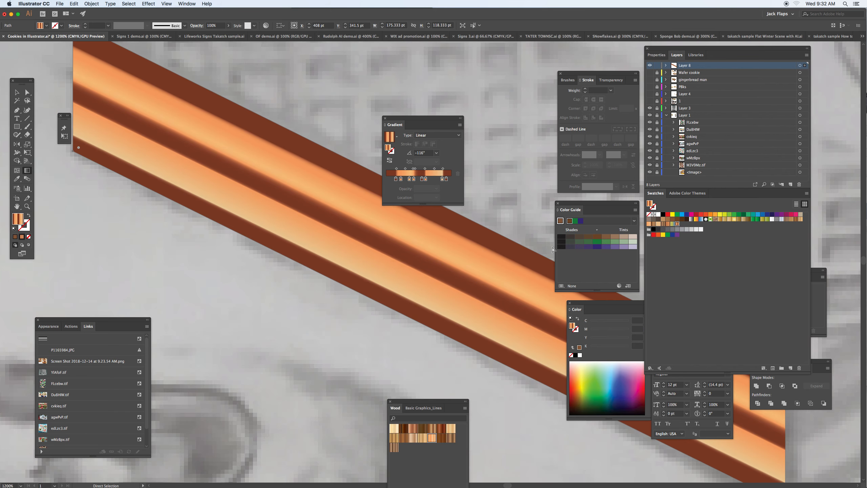
pyautogui.press('g')
pyautogui.moveTo(439, 236)
pyautogui.mouseDown()
pyautogui.moveTo(320, 255)
pyautogui.moveTo(246, 241)
pyautogui.moveTo(217, 217)
pyautogui.mouseUp()
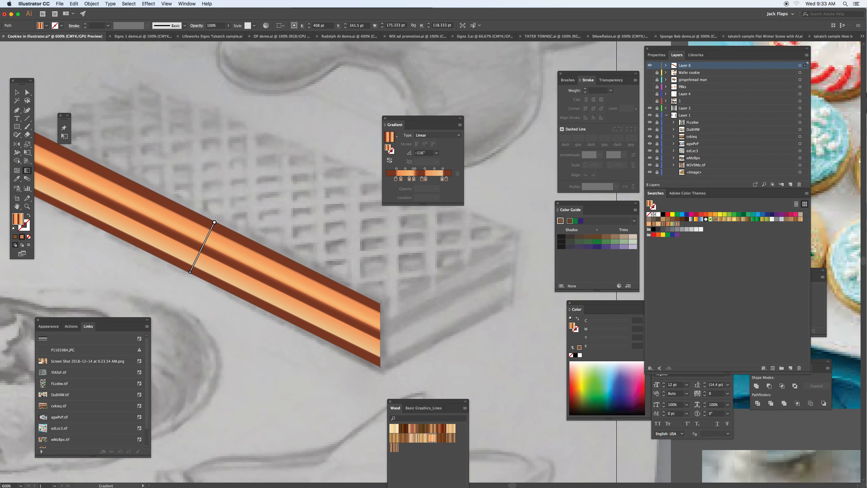
pyautogui.click(16, 109)
pyautogui.click(516, 236)
pyautogui.click(381, 303)
pyautogui.click(381, 366)
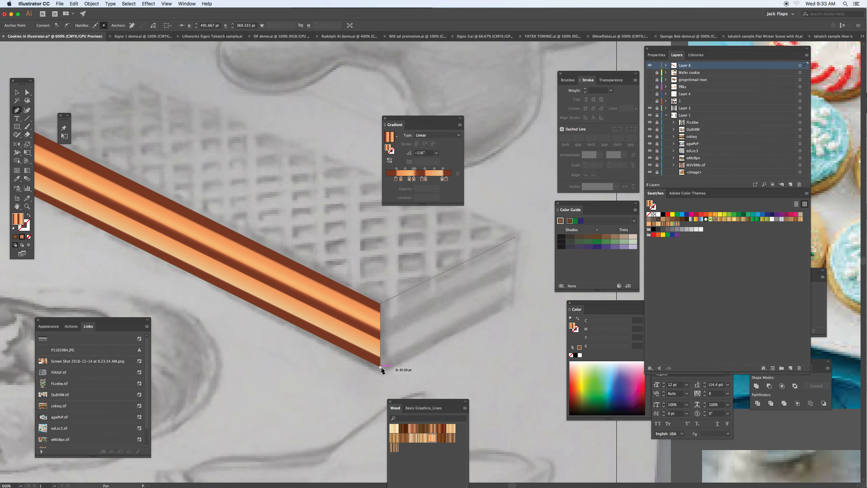
pyautogui.click(515, 299)
pyautogui.click(516, 236)
# - Draw the striped gradient across the end face and set its angle to -62° so the stripes follow the face's slope
pyautogui.press('g')
pyautogui.moveTo(483, 257); pyautogui.dragTo(489, 314)
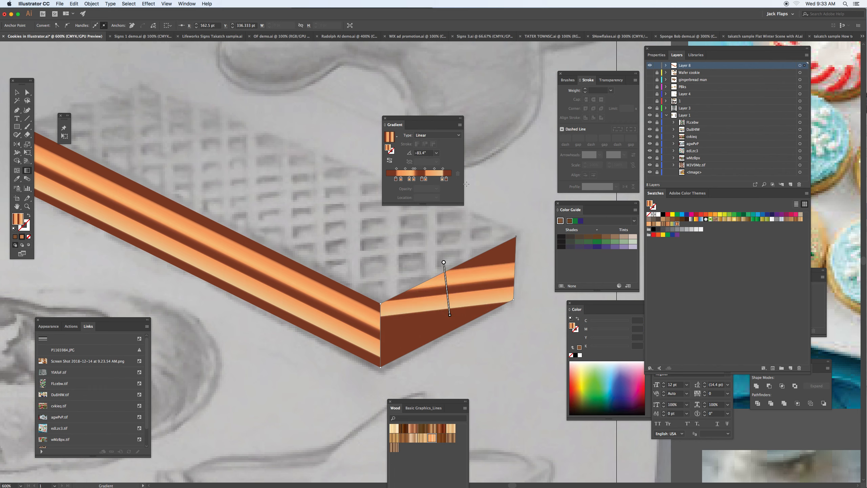
pyautogui.click(426, 154)
pyautogui.write('-84')
pyautogui.press('Return')
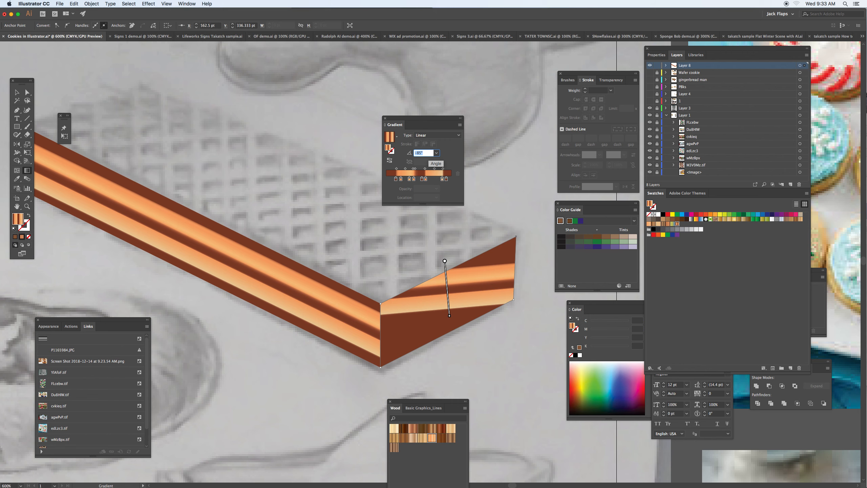
pyautogui.press('Up')
pyautogui.press('Up')
pyautogui.press('Up')
pyautogui.press('Up')
pyautogui.press('Up')
pyautogui.press('Up')
pyautogui.press('Up')
pyautogui.press('Up')
pyautogui.press('Up')
pyautogui.press('Up')
pyautogui.press('Up')
pyautogui.press('Up')
pyautogui.press('Up')
pyautogui.press('Up')
pyautogui.press('Up')
pyautogui.press('Up')
pyautogui.press('Up')
pyautogui.press('Up')
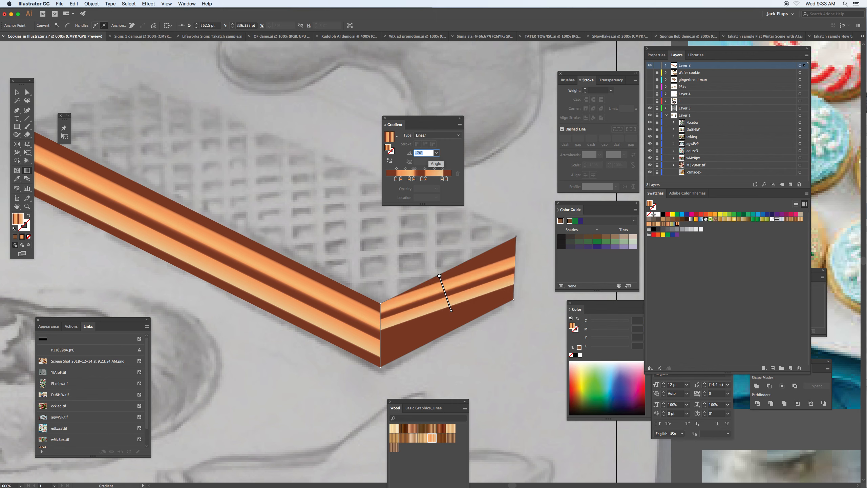
pyautogui.press('Up')
pyautogui.press('Up')
pyautogui.press('Up')
pyautogui.press('Up')
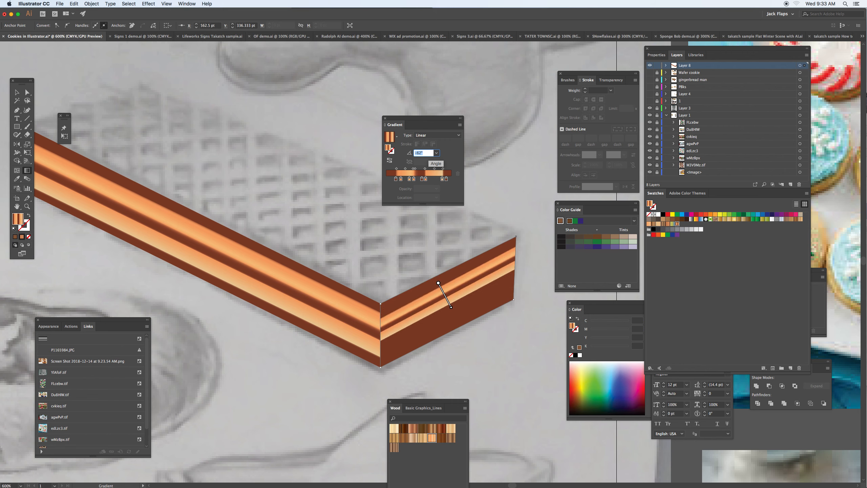
# - Stretch the gradient across the end face's full height and shift its color stops to align the stripes with the side panel
pyautogui.moveTo(439, 284)
pyautogui.mouseDown()
pyautogui.moveTo(434, 275)
pyautogui.moveTo(461, 325)
pyautogui.mouseUp()
pyautogui.moveTo(462, 328); pyautogui.dragTo(461, 325)
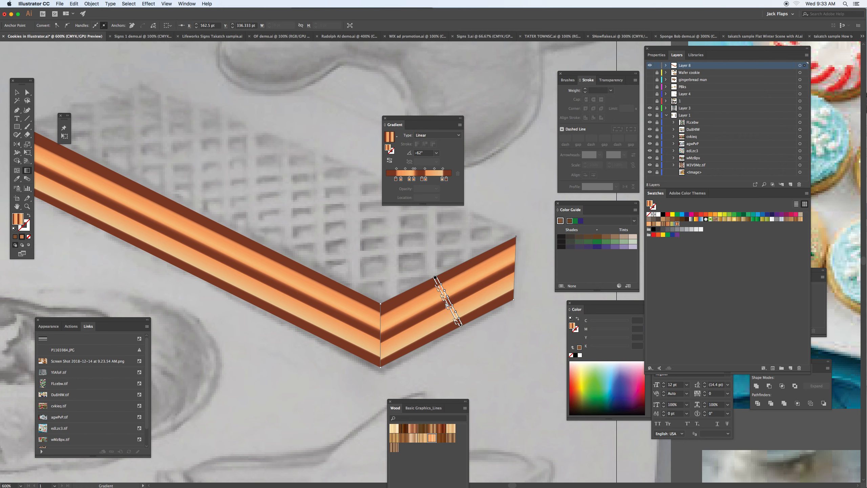
pyautogui.moveTo(443, 296); pyautogui.dragTo(443, 295)
pyautogui.press('super+equal')
pyautogui.press('super+equal')
pyautogui.press('super+equal')
pyautogui.moveTo(264, 376); pyautogui.dragTo(422, 222)
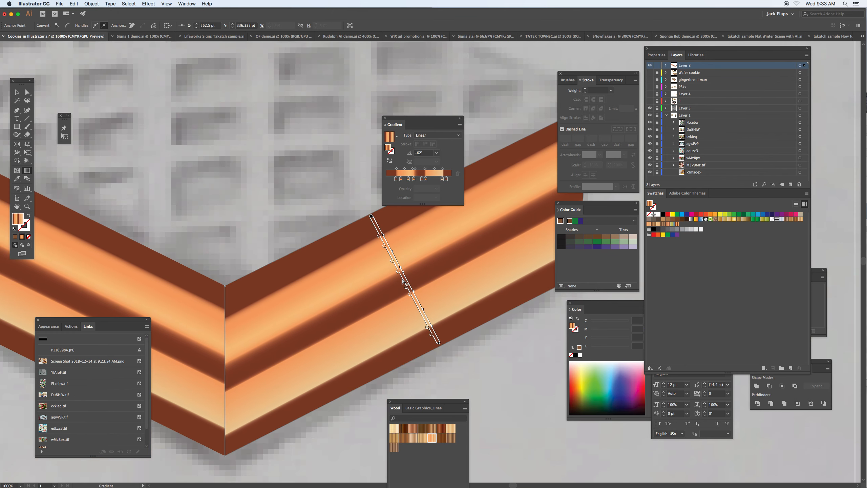
pyautogui.moveTo(398, 272); pyautogui.dragTo(406, 289)
pyautogui.moveTo(409, 297)
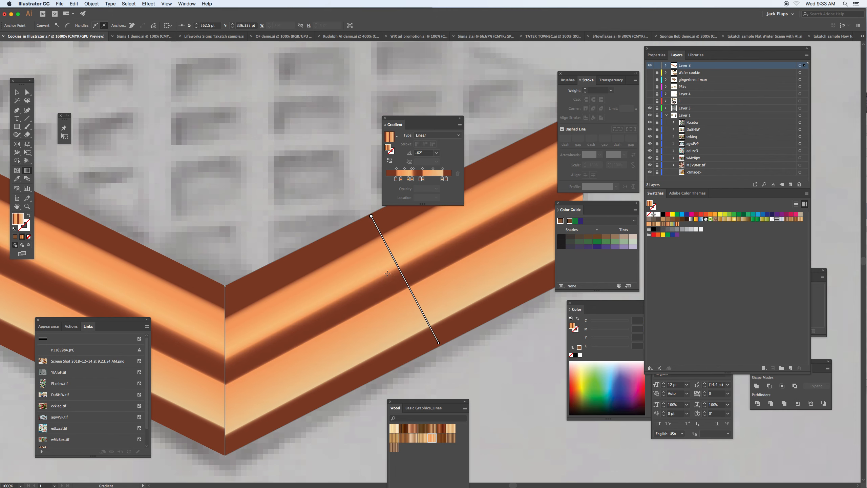
pyautogui.moveTo(380, 237); pyautogui.dragTo(377, 233)
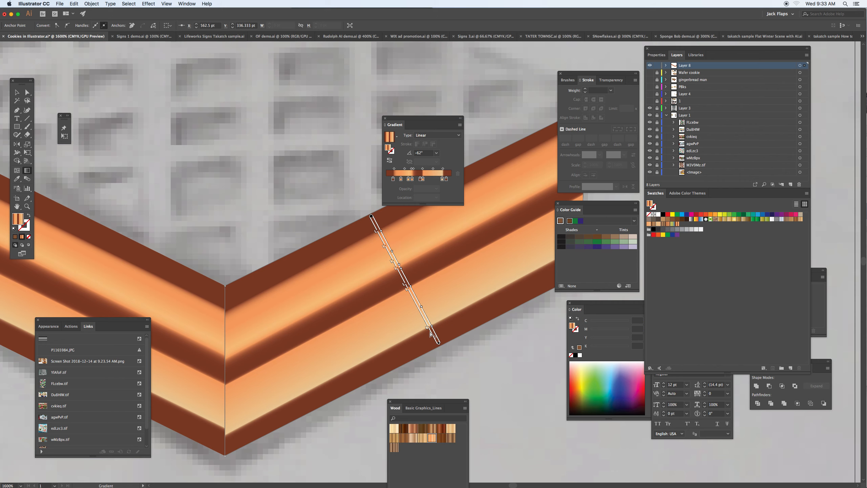
pyautogui.moveTo(429, 331); pyautogui.dragTo(424, 323)
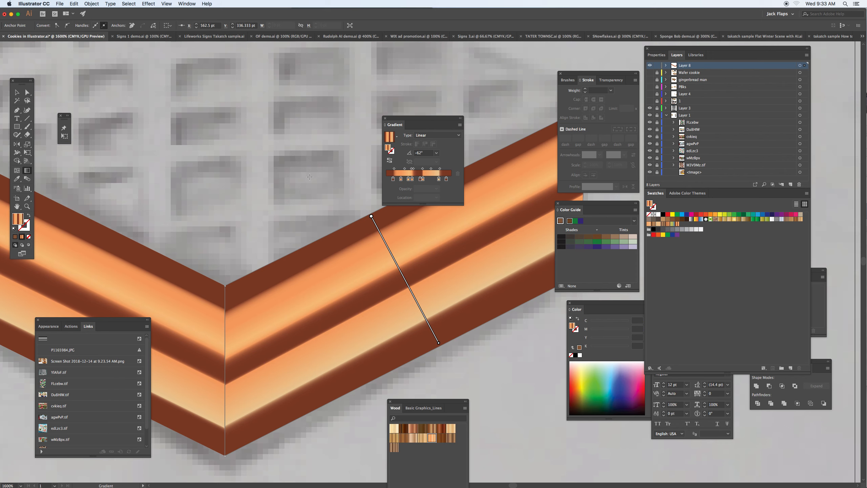
# - Darken the end face's orange gradient stops to 36% black, replace the lighter stops with them, and save the gradient as a new swatch
pyautogui.moveTo(401, 179); pyautogui.dragTo(413, 181)
pyautogui.doubleClick(413, 180)
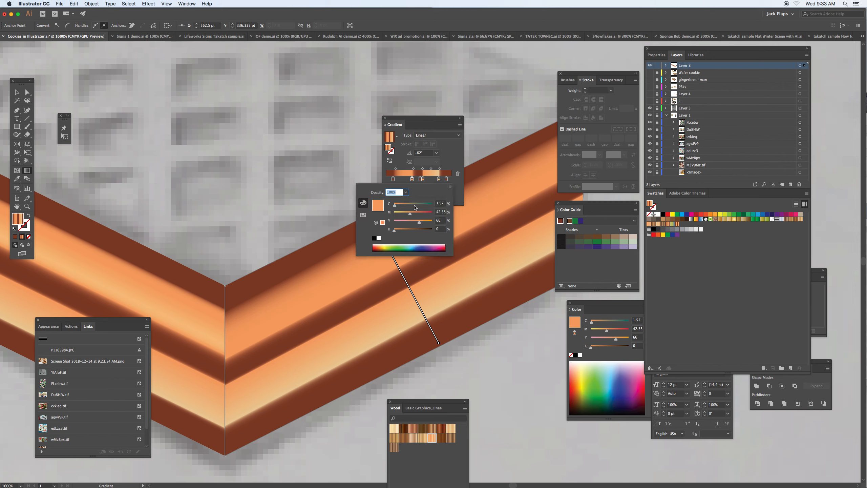
pyautogui.click(407, 231)
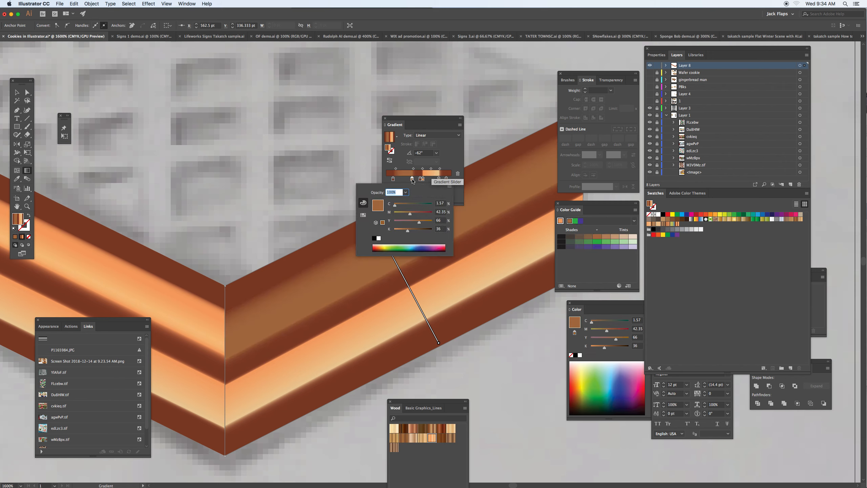
pyautogui.moveTo(413, 179)
pyautogui.mouseDown()
pyautogui.moveTo(443, 181)
pyautogui.moveTo(436, 184)
pyautogui.moveTo(444, 189)
pyautogui.moveTo(441, 180)
pyautogui.mouseUp()
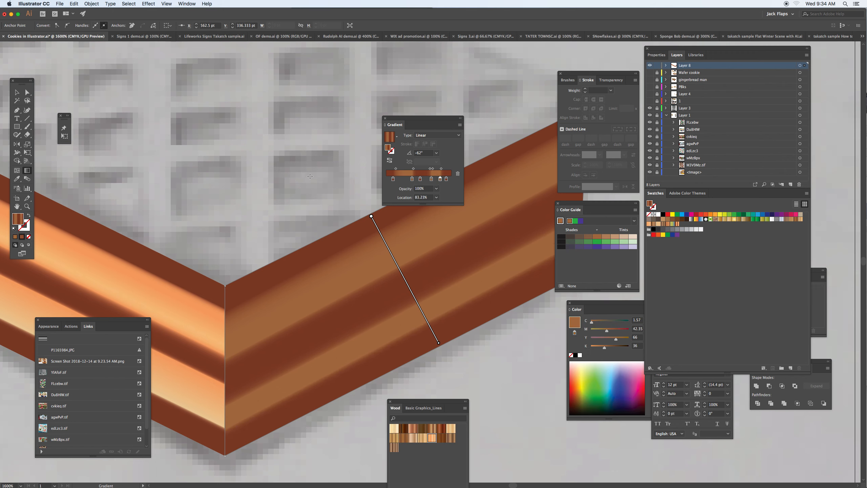
pyautogui.click(397, 138)
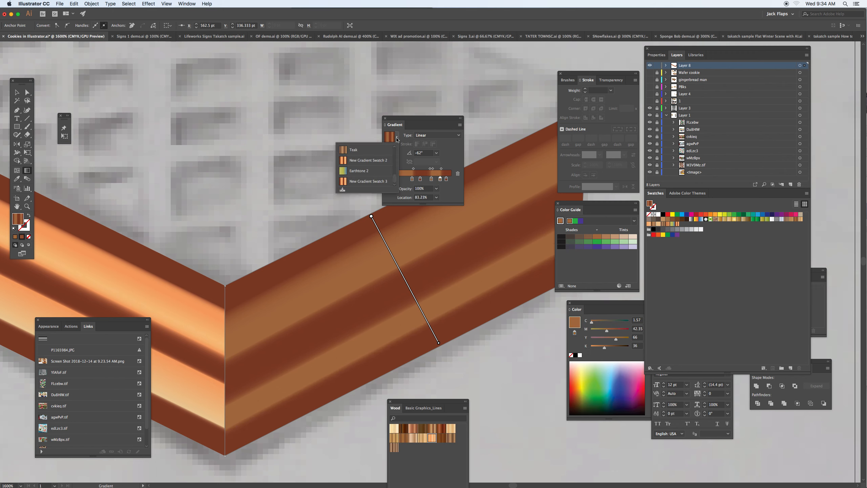
pyautogui.click(343, 191)
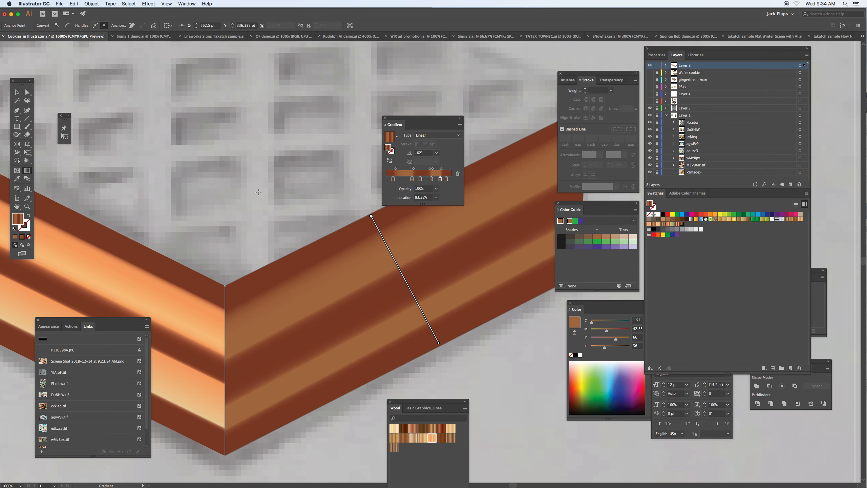
# - Deselect the artwork and draw a rectangle about 191 × 41.75 pt below the wafer, filled with the light gold gradient swatch
pyautogui.press('v')
pyautogui.press('super+shift+a')
pyautogui.press('super+minus')
pyautogui.press('super+minus')
pyautogui.press('super+minus')
pyautogui.press('super+minus')
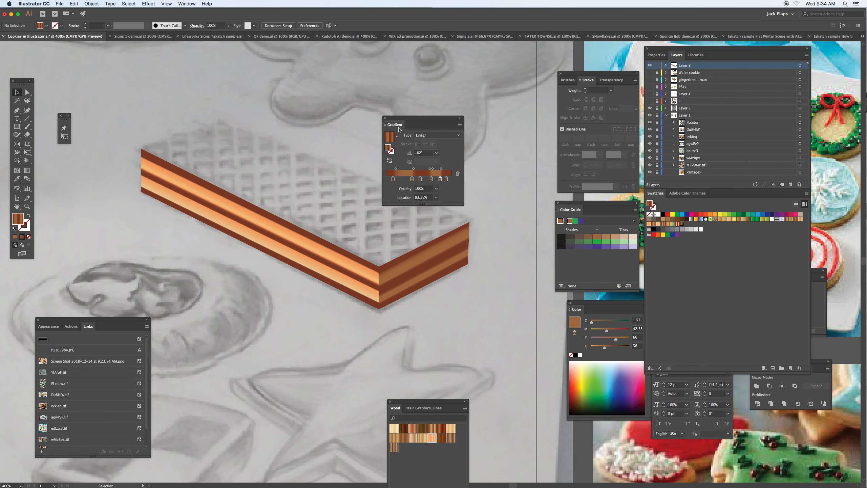
pyautogui.moveTo(401, 118); pyautogui.dragTo(478, 312)
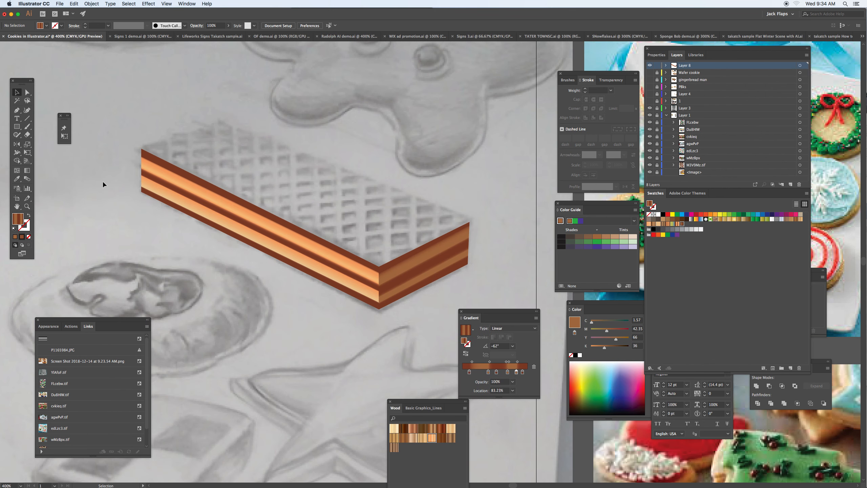
pyautogui.click(16, 126)
pyautogui.moveTo(173, 328); pyautogui.dragTo(432, 383)
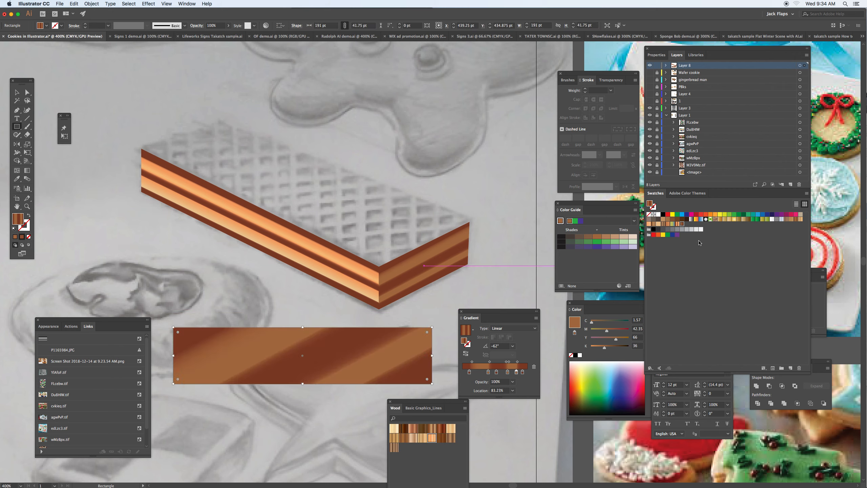
pyautogui.click(730, 219)
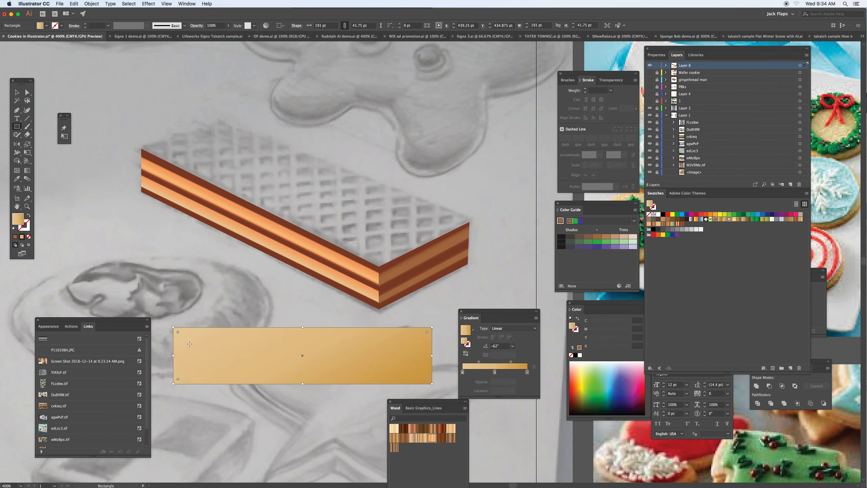
# - Draw a dark brown gradient strip about 192 × 8.5 pt along the rectangle's upper edge and copy it to the middle and lower edge
pyautogui.keyDown('super'); pyautogui.click(166, 314); pyautogui.keyUp('super')
pyautogui.moveTo(172, 328); pyautogui.dragTo(433, 338)
pyautogui.click(749, 219)
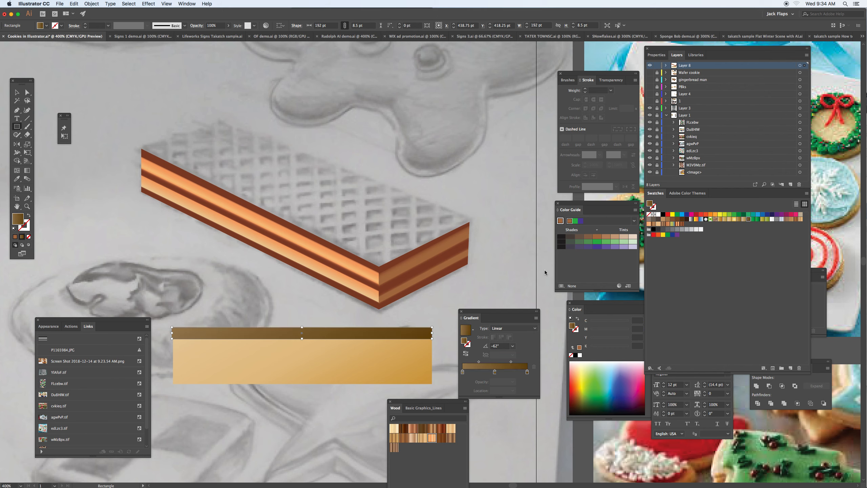
pyautogui.press('v')
pyautogui.moveTo(362, 336); pyautogui.dragTo(358, 360)
# - Select the gold rectangle with its brown strips and move the block to about X 351.25 pt, Y 447.25 pt
pyautogui.moveTo(163, 310); pyautogui.dragTo(439, 389)
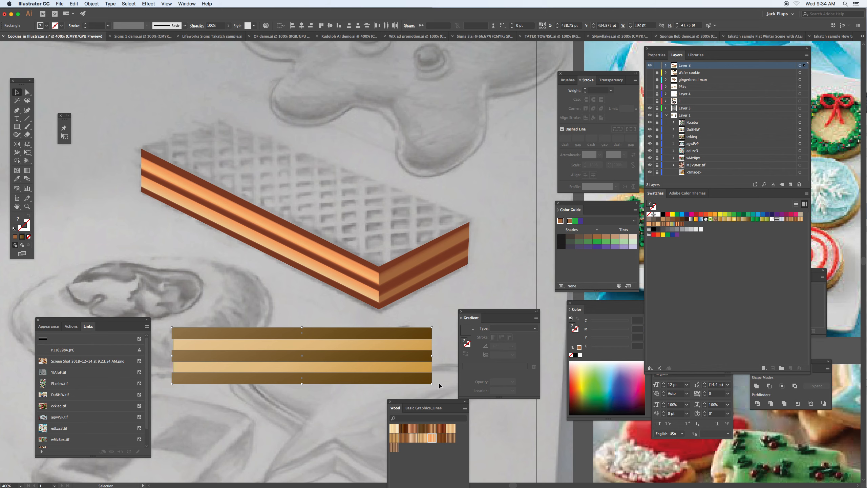
pyautogui.press('a')
pyautogui.press('v')
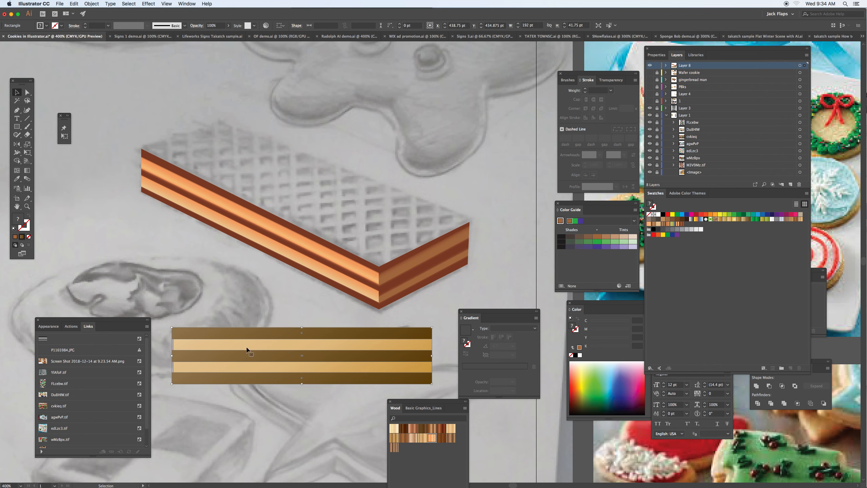
pyautogui.scroll(-5, 206, 340)
pyautogui.moveTo(273, 227); pyautogui.dragTo(153, 244)
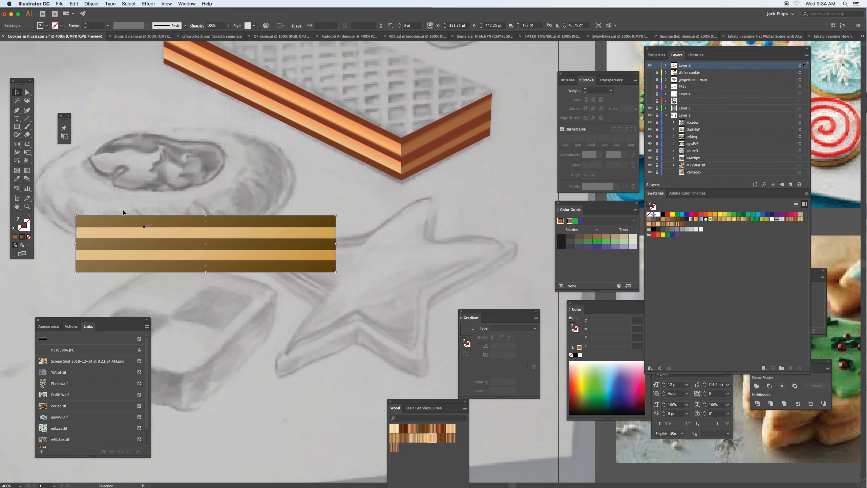
# - Shear the striped block with Free Transform by raising its outer end, making it about 185 × 98.67 pt overall
pyautogui.click(28, 154)
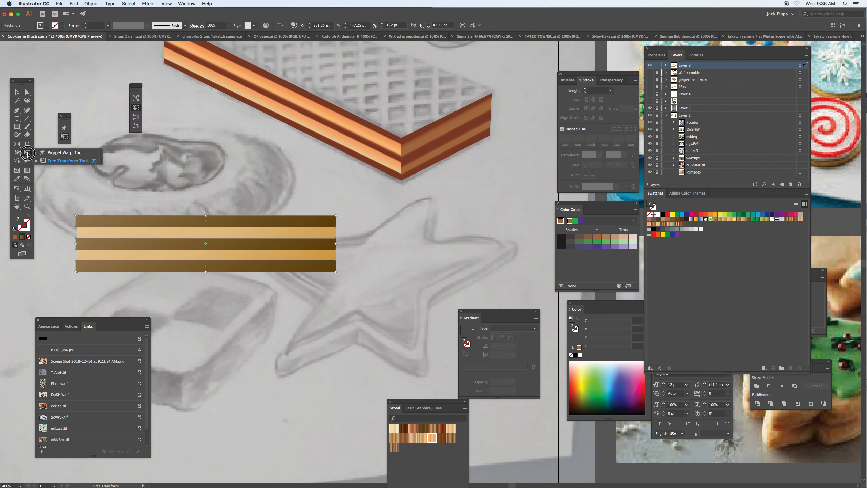
pyautogui.click(137, 107)
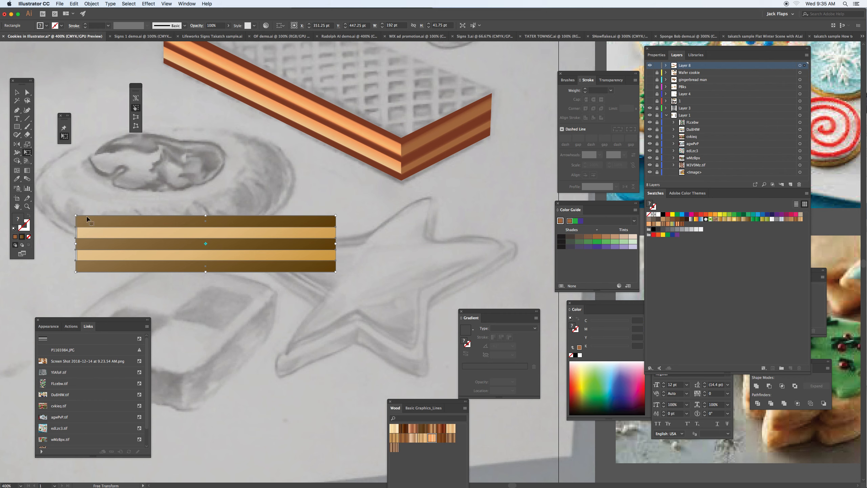
pyautogui.moveTo(76, 244); pyautogui.dragTo(83, 193)
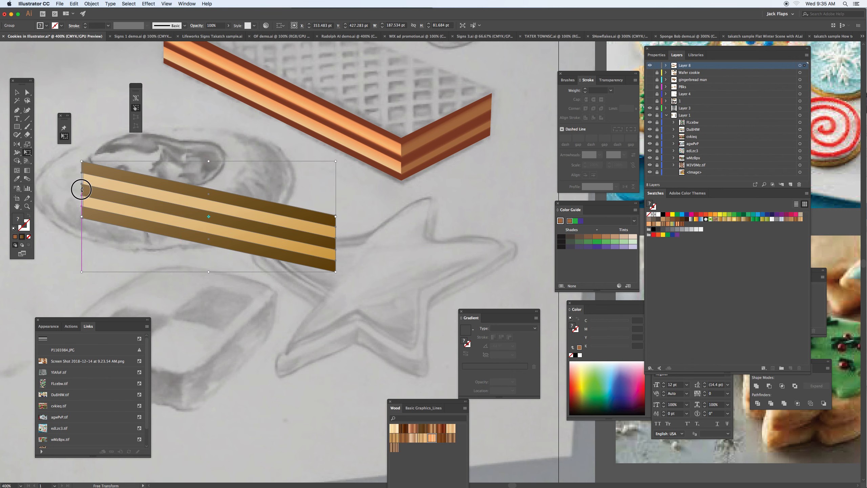
pyautogui.moveTo(82, 191)
pyautogui.mouseDown()
pyautogui.moveTo(82, 171)
pyautogui.moveTo(83, 192)
pyautogui.mouseUp()
pyautogui.press('super+z')
pyautogui.moveTo(76, 242); pyautogui.dragTo(85, 167)
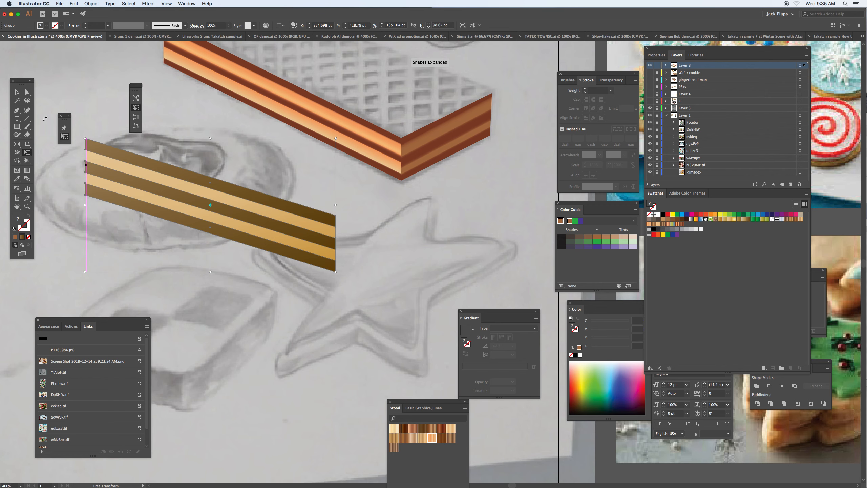
# - Select the sheared striped block and move it to about X 346 pt, Y 445 pt
pyautogui.click(17, 93)
pyautogui.click(72, 169)
pyautogui.moveTo(110, 176); pyautogui.dragTo(94, 213)
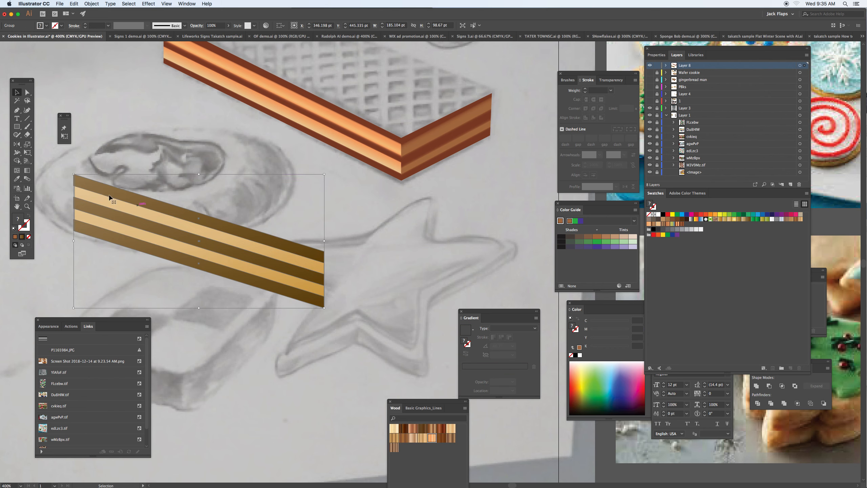
# - Make a reflected copy of the striped block across a vertical axis set on its inner end edge
pyautogui.click(17, 144)
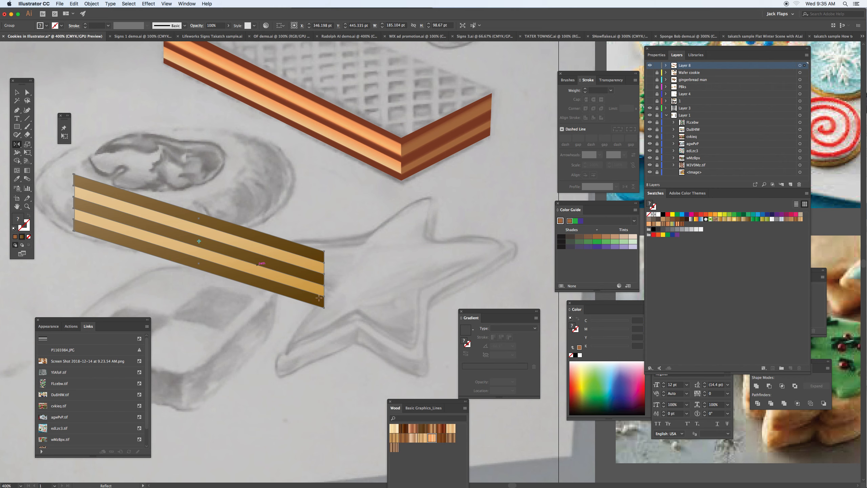
pyautogui.keyDown('alt'); pyautogui.click(325, 282); pyautogui.keyUp('alt')
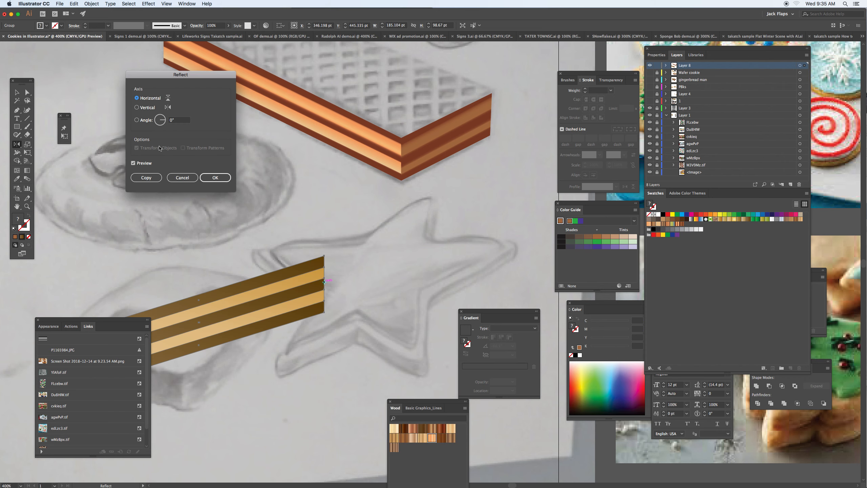
pyautogui.click(137, 108)
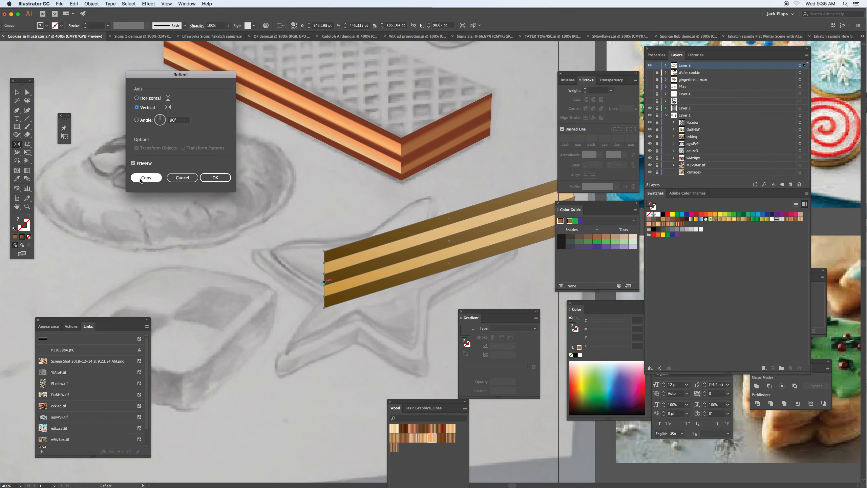
pyautogui.click(146, 177)
pyautogui.press('v')
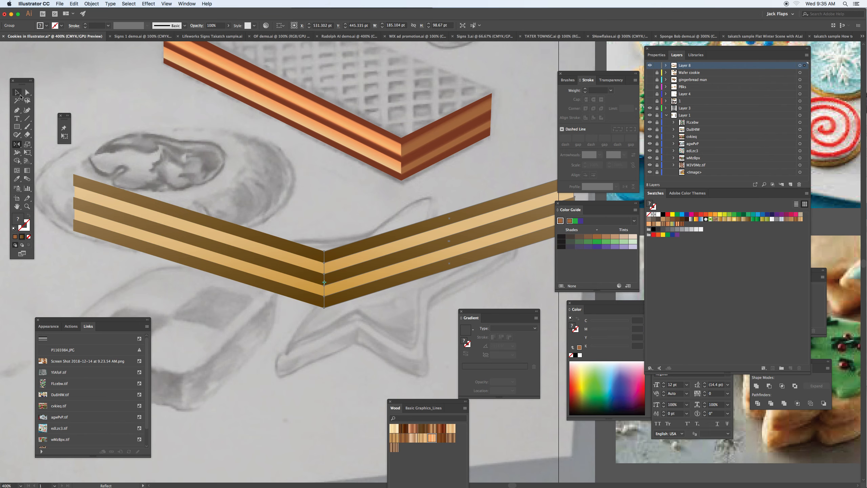
# - Draw a closed four-sided Pen shape about 141.5 × 105 pt over the outer part of the reflected block
pyautogui.moveTo(370, 233); pyautogui.dragTo(285, 232)
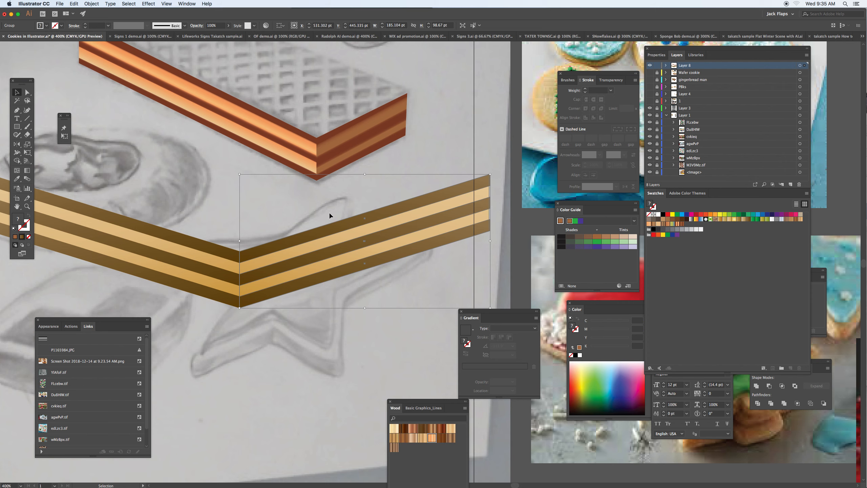
pyautogui.click(17, 111)
pyautogui.click(307, 218)
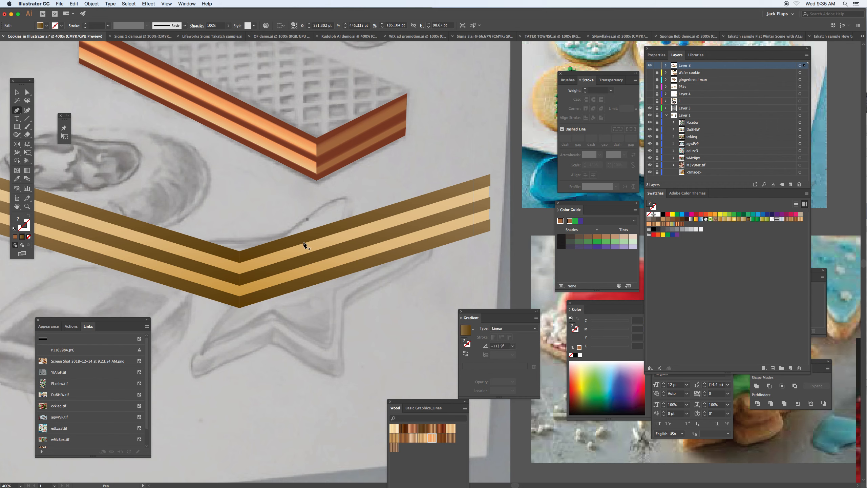
pyautogui.click(307, 304)
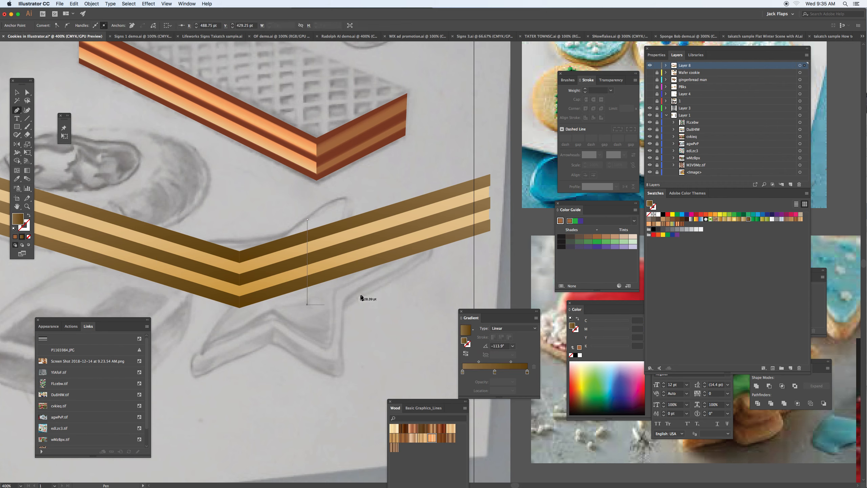
pyautogui.click(500, 239)
pyautogui.click(499, 162)
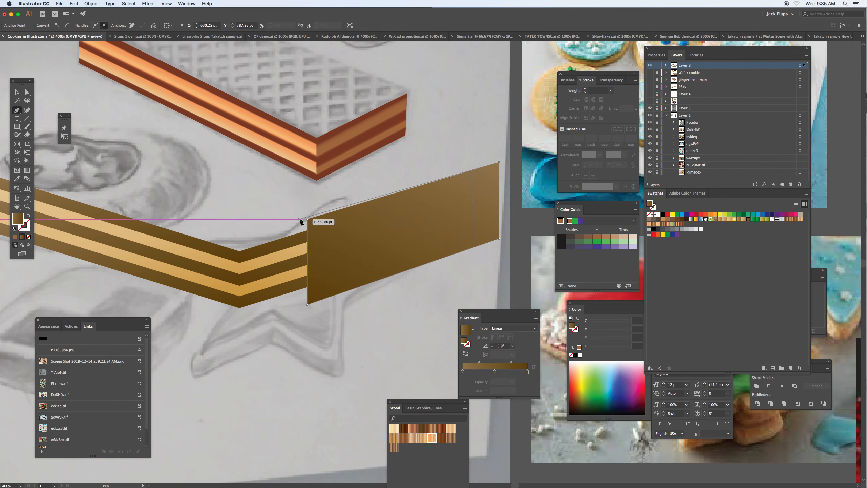
pyautogui.click(307, 219)
# - Select the reflected block with the covering shape, try Minus Front, undo it, and apply Divide instead
pyautogui.click(16, 92)
pyautogui.moveTo(286, 334); pyautogui.dragTo(360, 209)
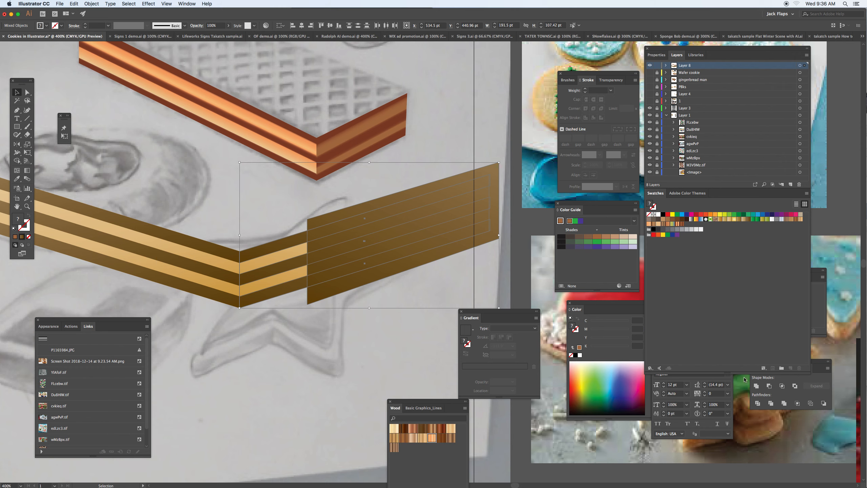
pyautogui.moveTo(820, 364); pyautogui.dragTo(396, 322)
pyautogui.click(346, 344)
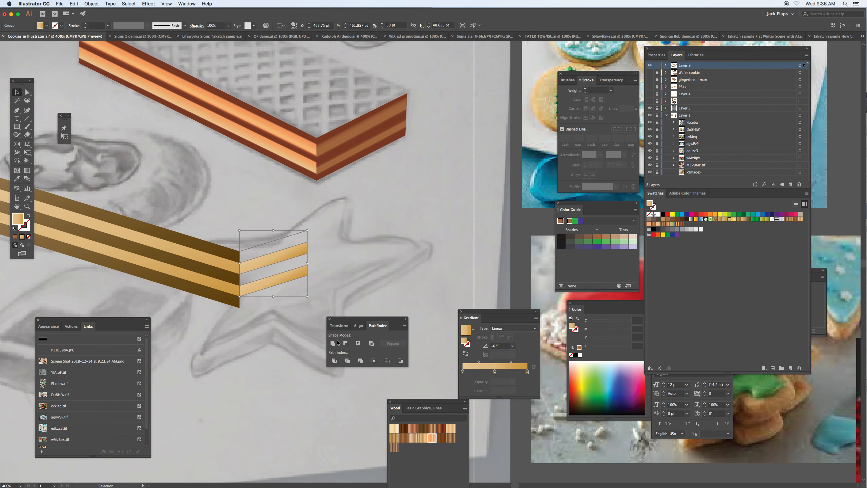
pyautogui.press('cmd+z')
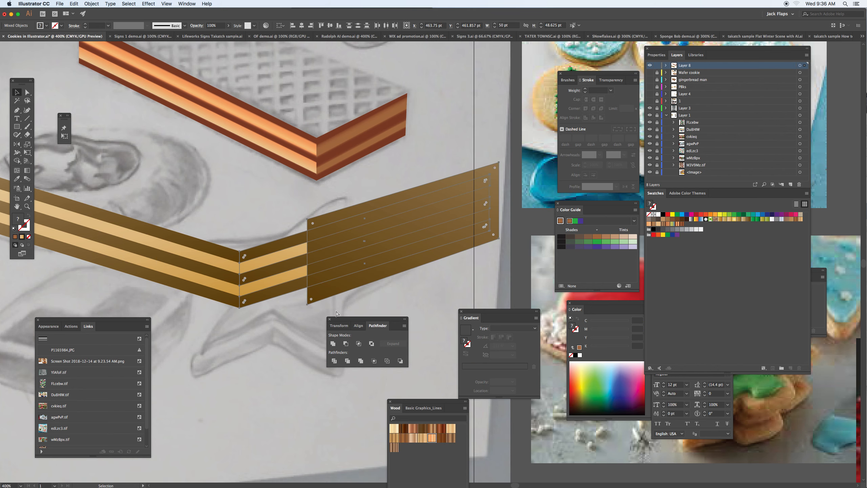
pyautogui.click(334, 361)
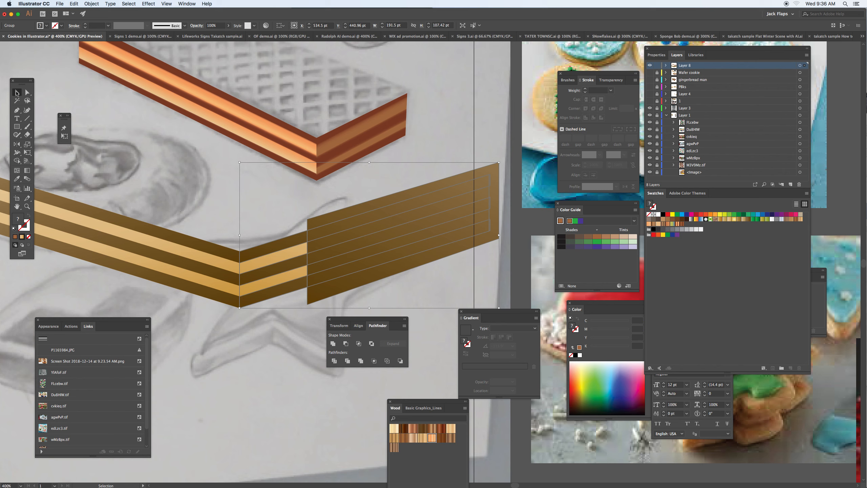
# - Delete the divided pieces beyond the cut edge, including the leftover slivers, to leave a short striped end
pyautogui.click(28, 94)
pyautogui.click(215, 204)
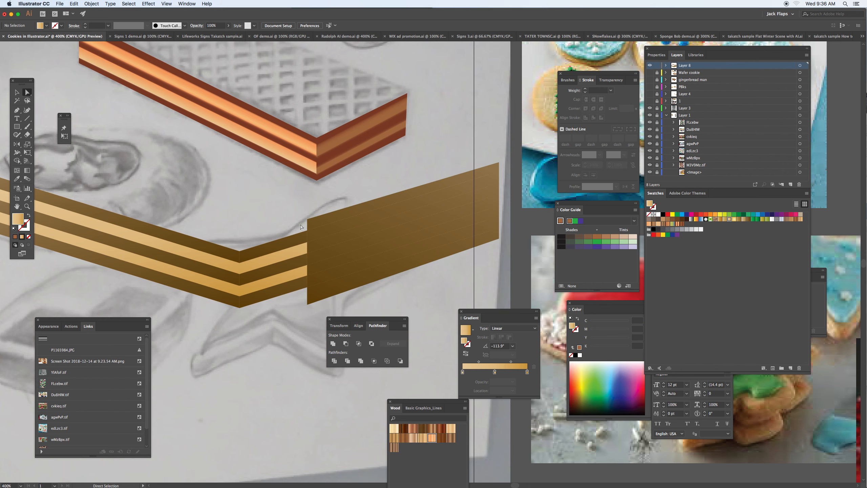
pyautogui.moveTo(327, 207); pyautogui.dragTo(372, 296)
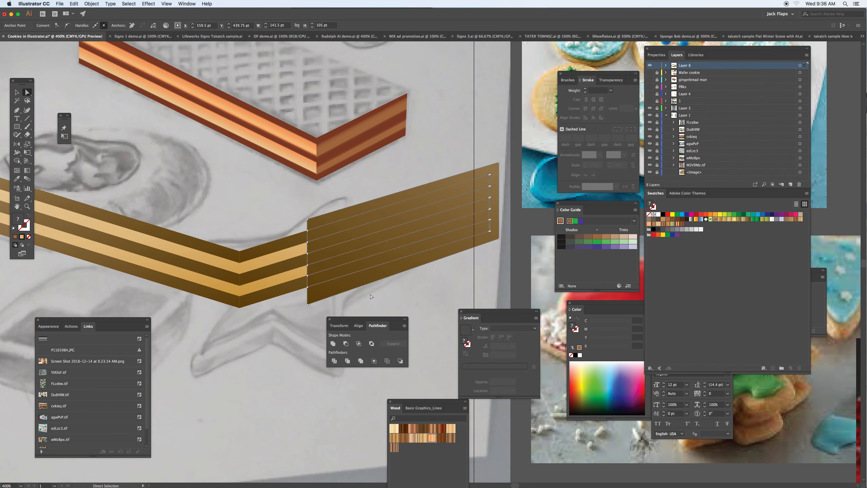
pyautogui.press('Delete')
pyautogui.click(372, 295)
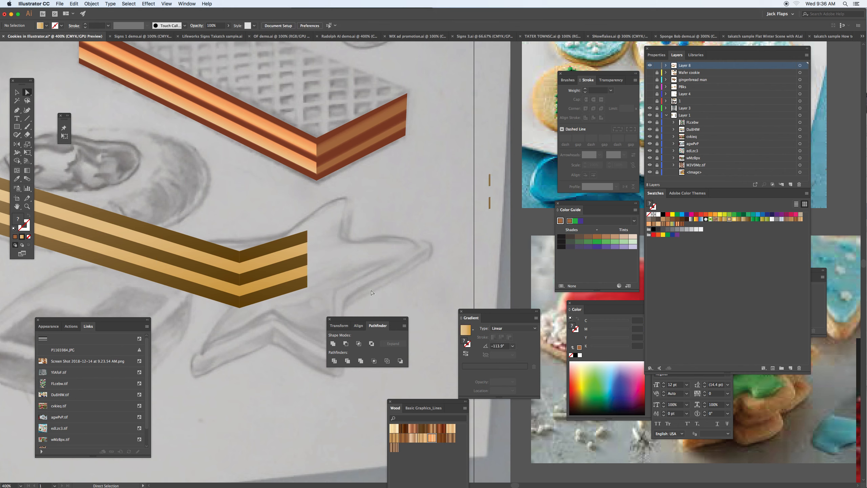
pyautogui.moveTo(454, 161); pyautogui.dragTo(510, 233)
pyautogui.press('Delete')
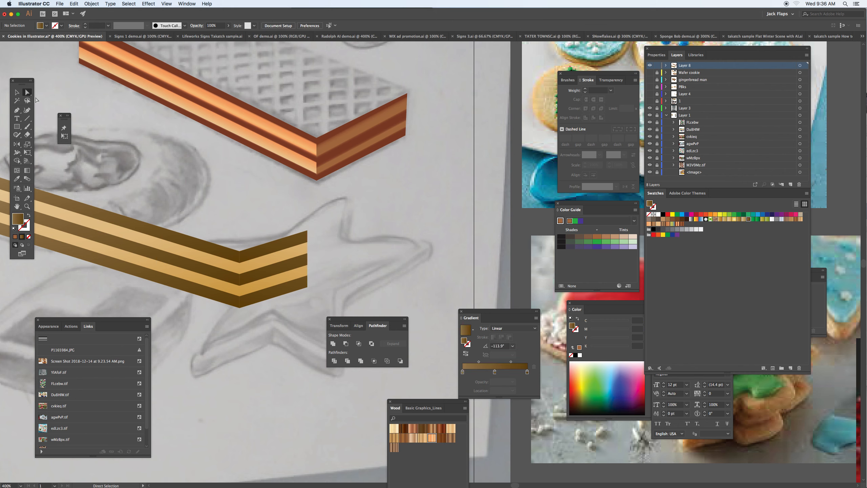
# - Try to shear the short striped end upward with Free Transform, and undo the change
pyautogui.click(16, 92)
pyautogui.click(279, 259)
pyautogui.click(279, 260)
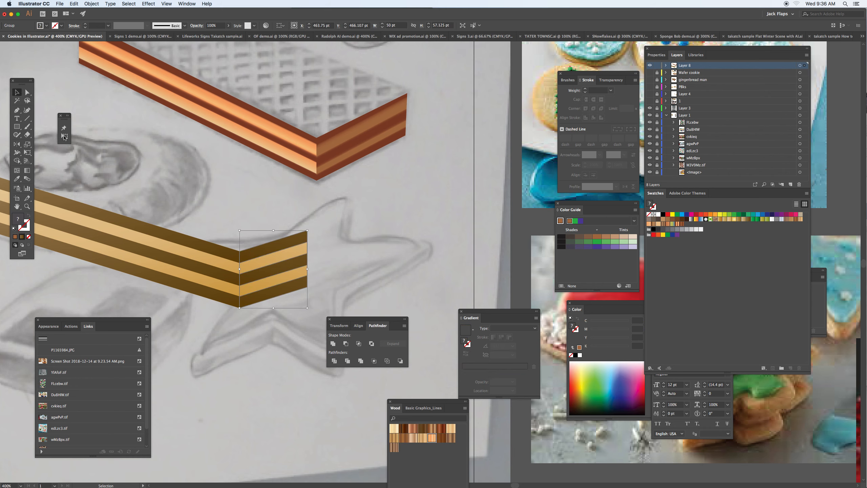
pyautogui.click(65, 137)
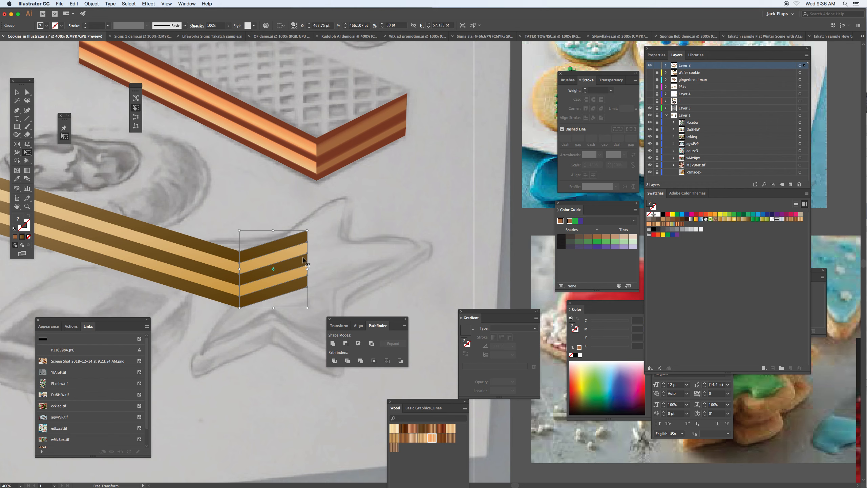
pyautogui.moveTo(307, 261); pyautogui.dragTo(311, 246)
pyautogui.press('v')
pyautogui.press('super+z')
pyautogui.click(136, 117)
# - Fill the two light gold stripes of the short end with the darker gold gradient swatch and deselect
pyautogui.click(27, 93)
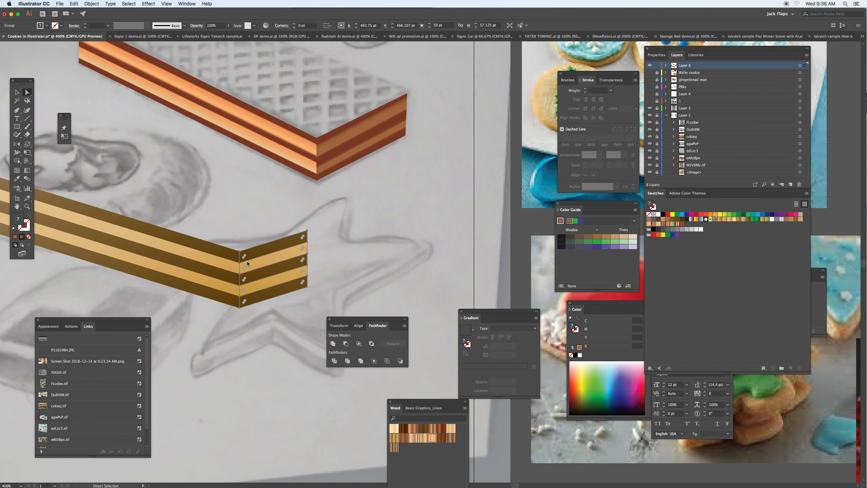
pyautogui.click(360, 292)
pyautogui.click(299, 252)
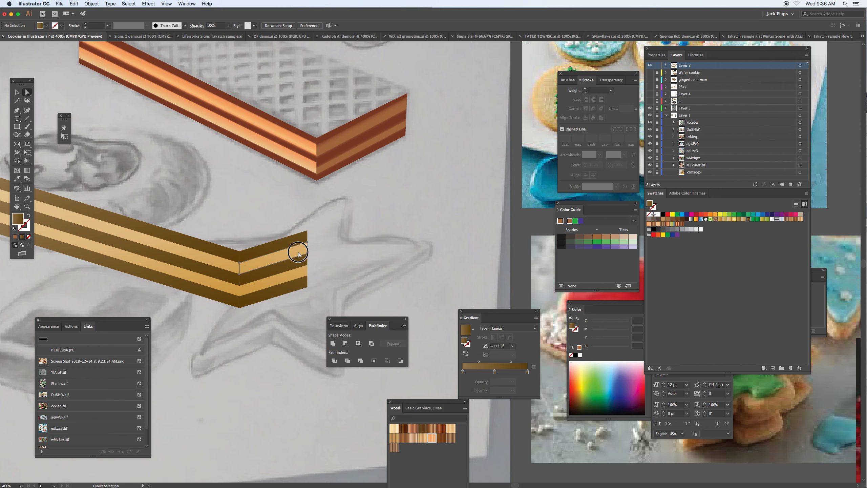
pyautogui.keyDown('shift'); pyautogui.click(301, 277); pyautogui.keyUp('shift')
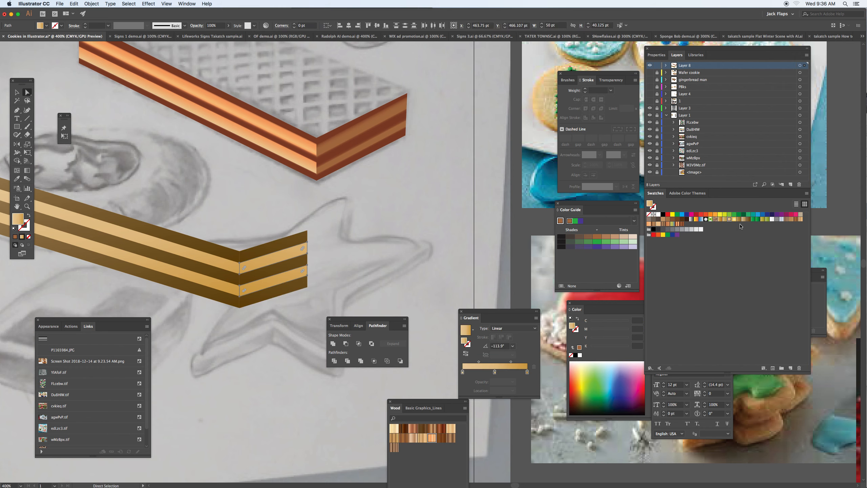
pyautogui.click(739, 219)
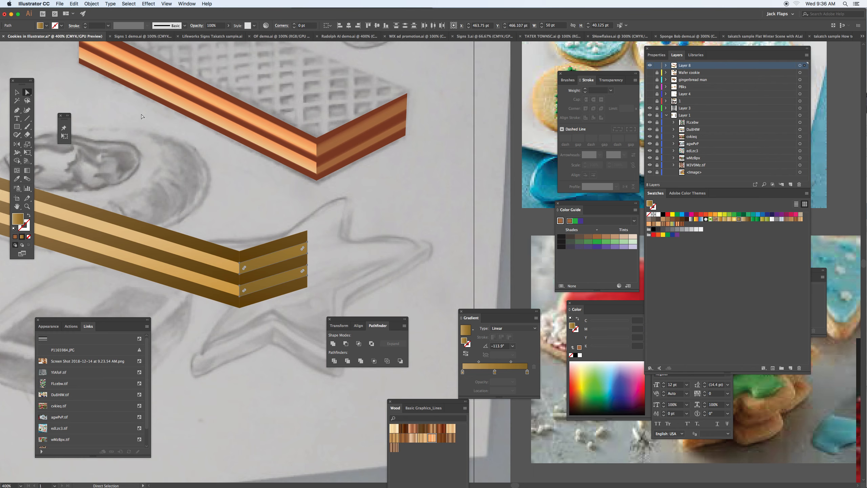
pyautogui.press('v')
pyautogui.click(155, 156)
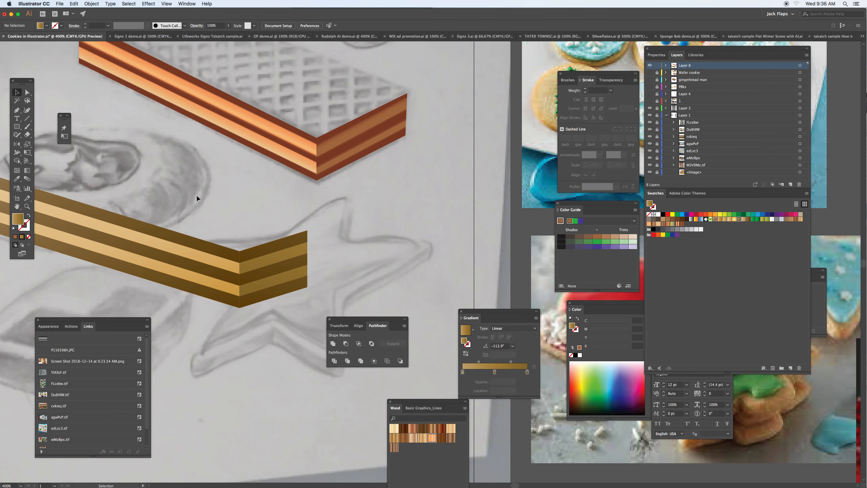
# - Draw a narrow vertical rectangle about 5.75 × 139.25 pt across the wafer cookie's front corner
pyautogui.scroll(3, 240, 236)
pyautogui.hscroll(-5, 241, 236)
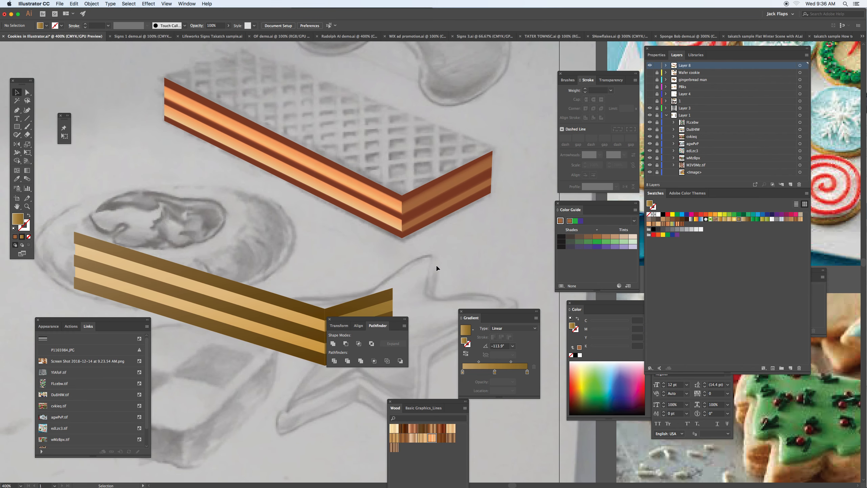
pyautogui.moveTo(443, 193); pyautogui.dragTo(322, 224)
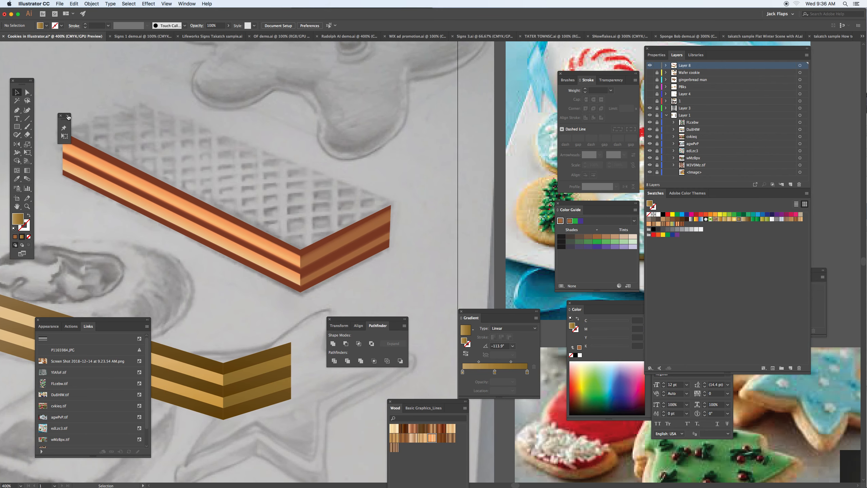
pyautogui.click(64, 90)
pyautogui.moveTo(63, 113); pyautogui.dragTo(47, 126)
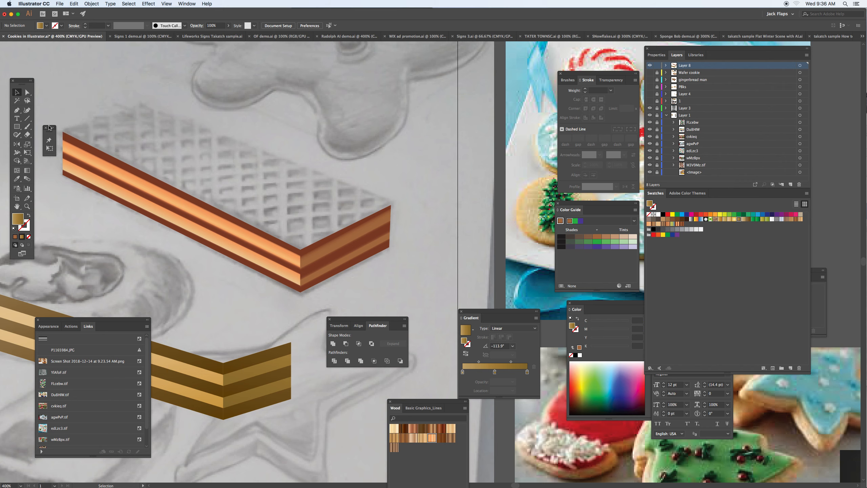
pyautogui.click(17, 127)
pyautogui.moveTo(305, 153); pyautogui.dragTo(312, 339)
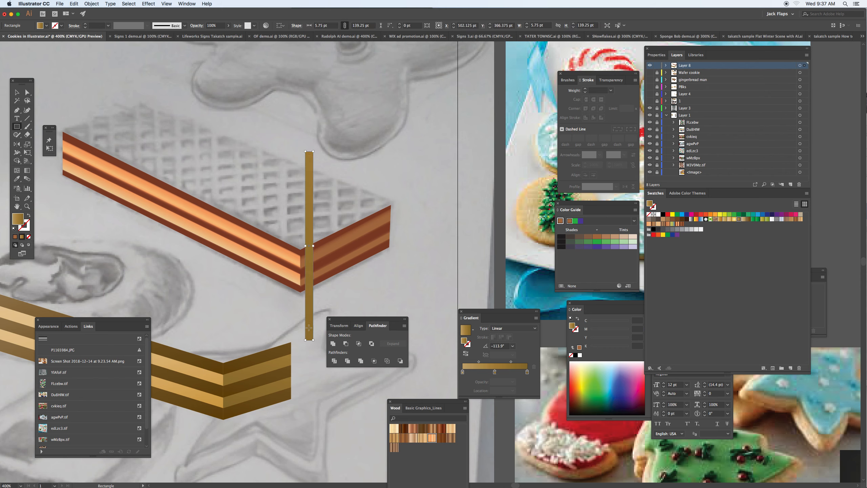
# - Move the narrow strip to about X 555 pt, Y 319 pt at the short side's outer end and tilt it slightly
pyautogui.press('v')
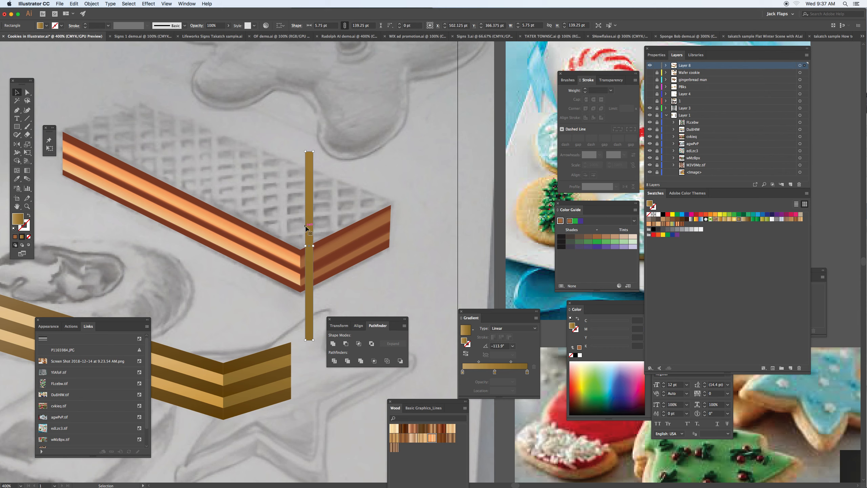
pyautogui.moveTo(306, 228); pyautogui.dragTo(380, 164)
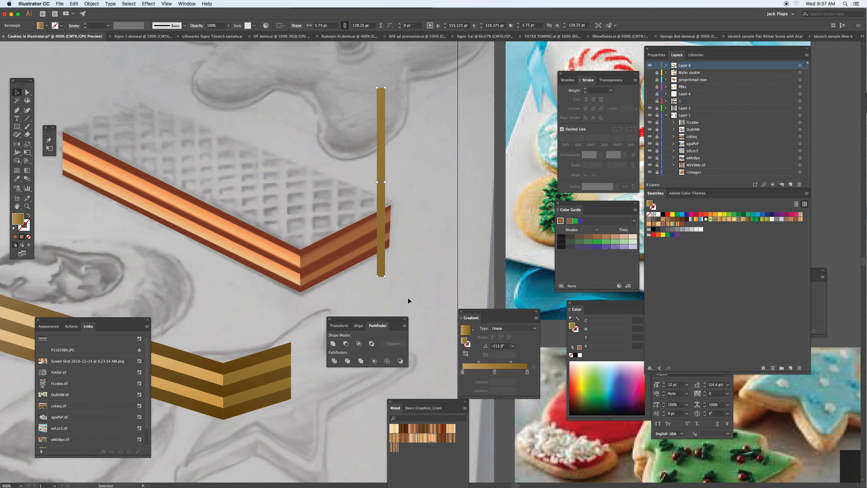
pyautogui.moveTo(388, 277); pyautogui.dragTo(389, 273)
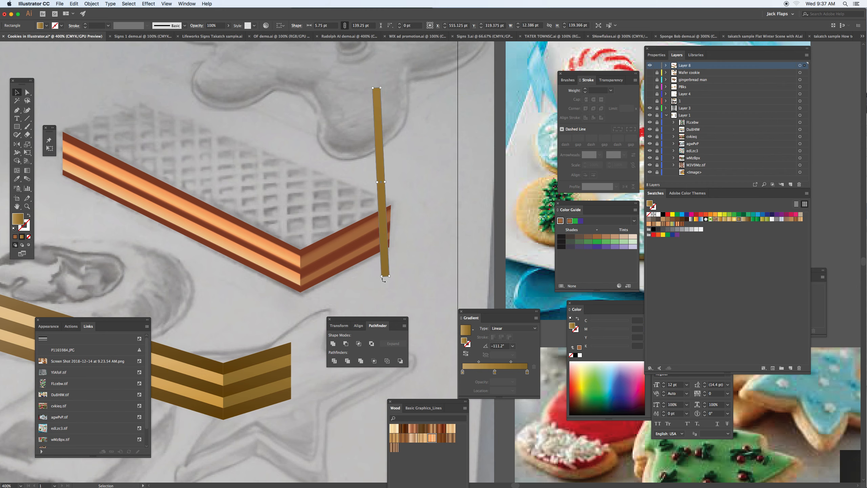
# - Copy the tilted strip to the wafer's opposite end and narrow the copy to about 4.57 pt
pyautogui.moveTo(385, 236); pyautogui.dragTo(90, 208)
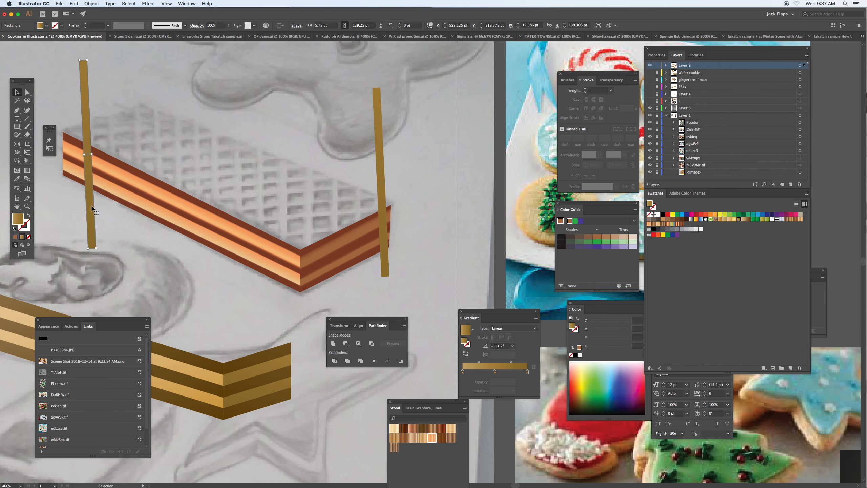
pyautogui.moveTo(93, 154); pyautogui.dragTo(90, 154)
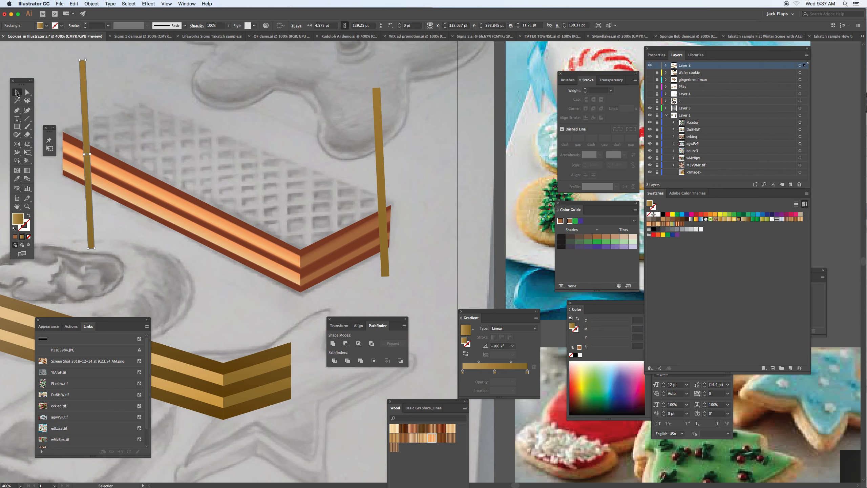
# - Select the two tilted vertical strips at the wafer's opposite ends and make a blend between them
pyautogui.keyDown('shift'); pyautogui.click(379, 135); pyautogui.keyUp('shift')
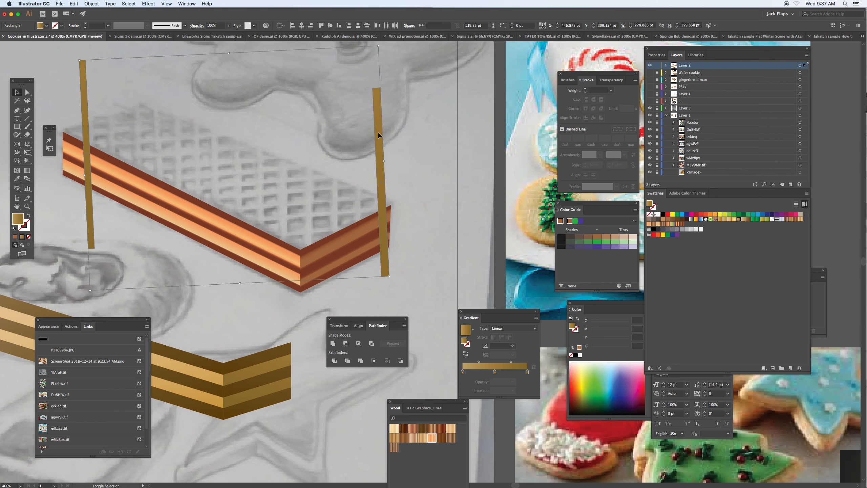
pyautogui.click(91, 4)
pyautogui.moveTo(109, 168)
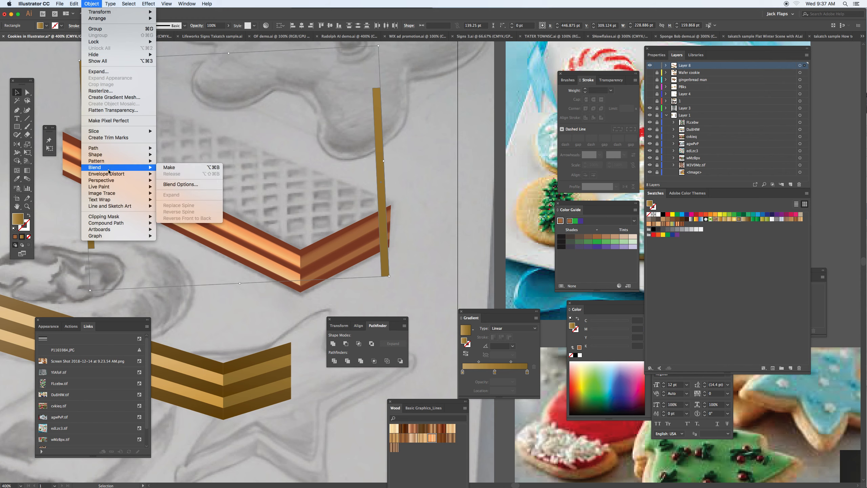
pyautogui.click(170, 168)
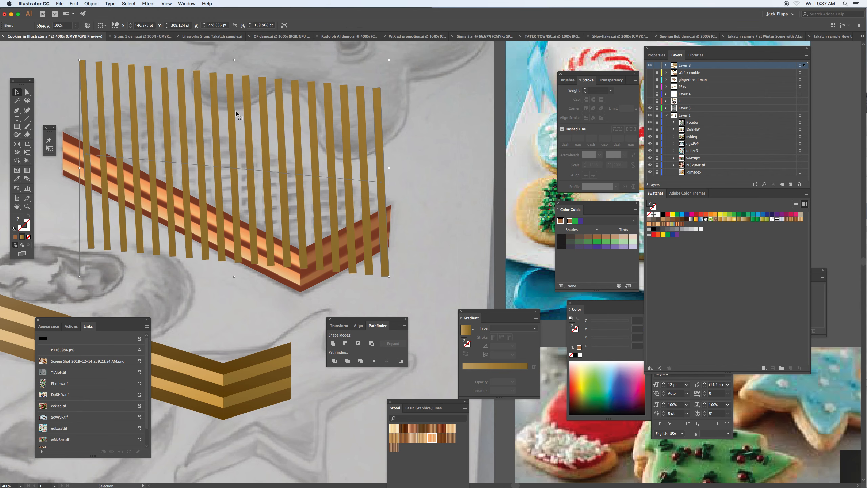
# - Set the vertical strip blend's spacing to Specified Steps with 14 steps
pyautogui.click(91, 3)
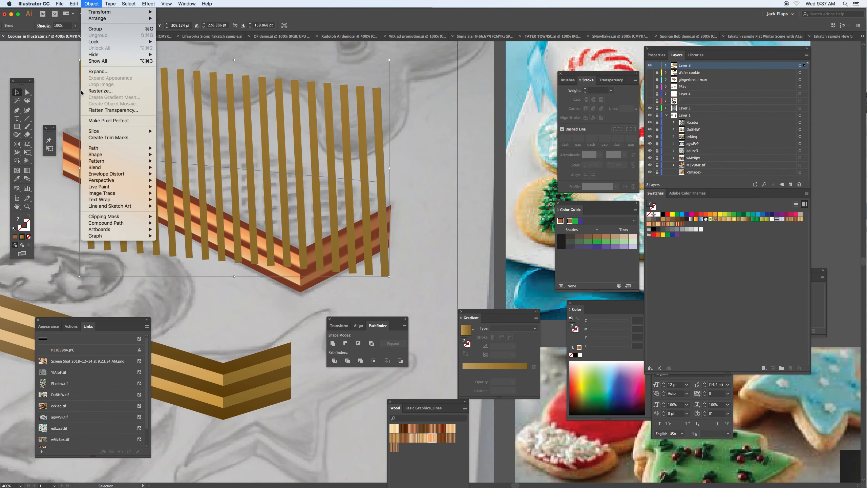
pyautogui.moveTo(102, 167)
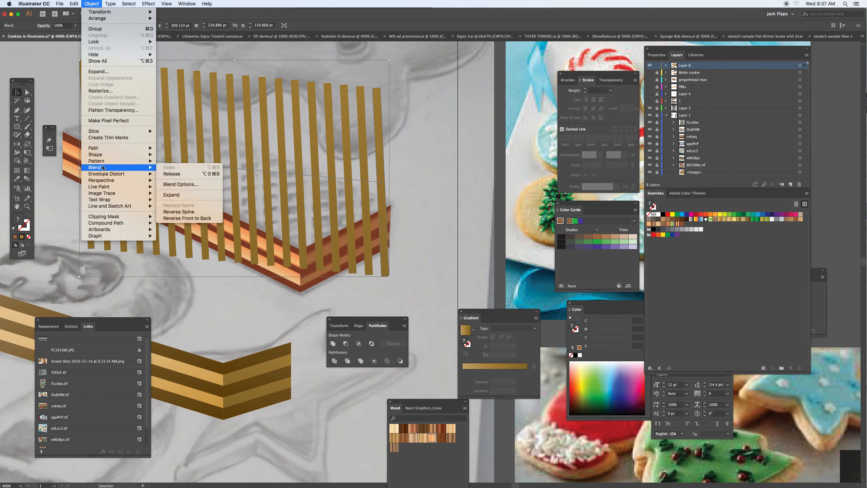
pyautogui.click(199, 186)
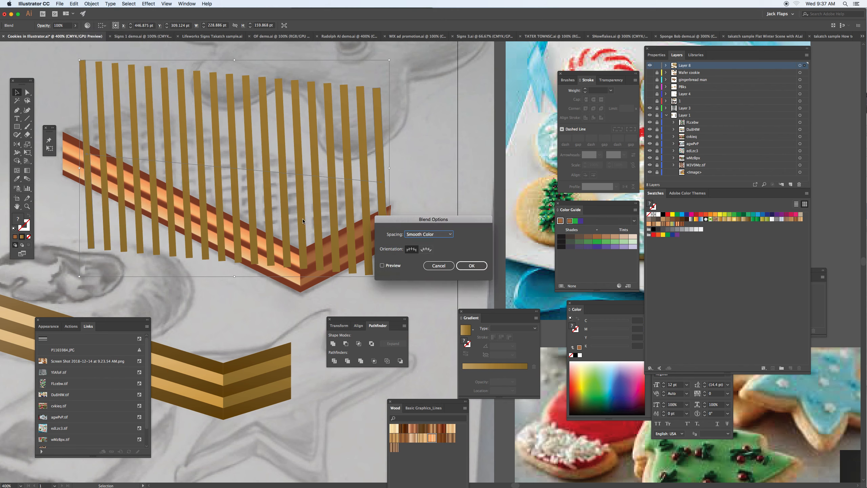
pyautogui.click(398, 269)
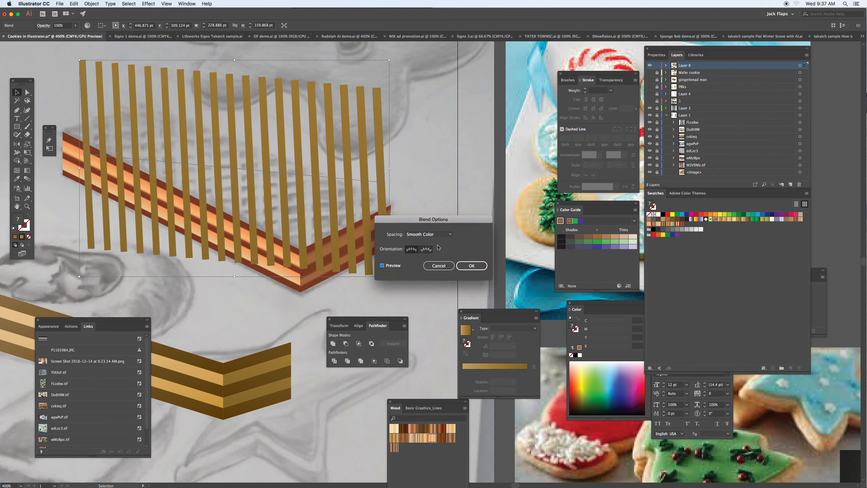
pyautogui.click(431, 234)
pyautogui.click(436, 250)
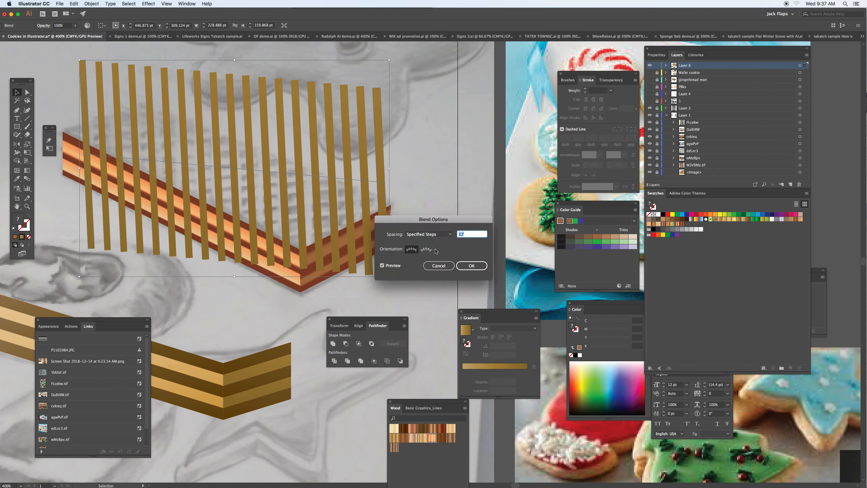
pyautogui.press('Down')
pyautogui.press('Down')
pyautogui.press('Up')
pyautogui.press('Up')
pyautogui.press('Down')
pyautogui.press('Down')
pyautogui.press('Down')
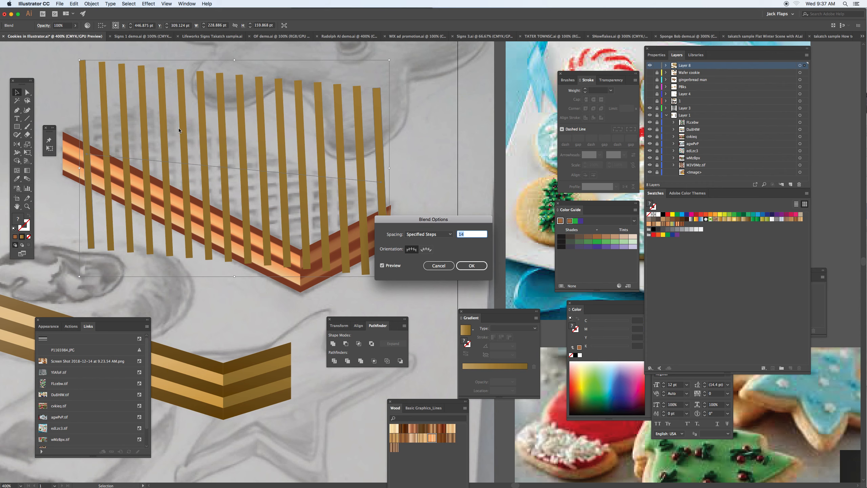
pyautogui.click(466, 269)
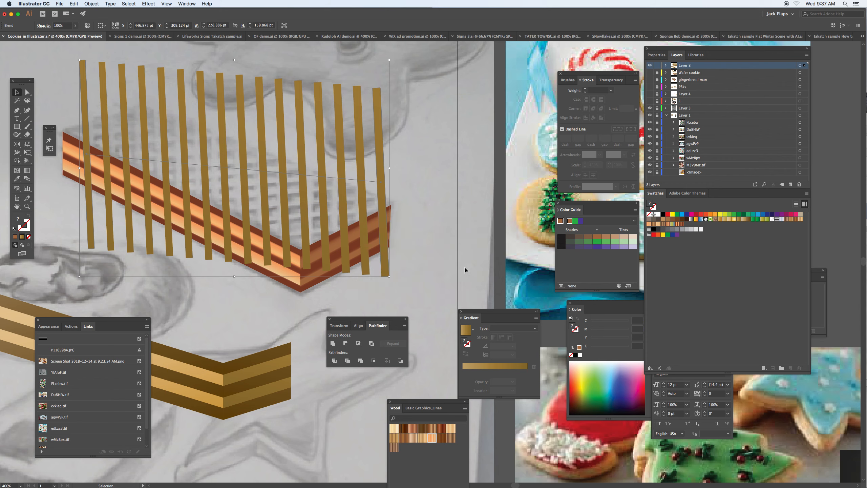
# - Draw a horizontal strip about 286.75 × 6 pt across the wafer's lower part and rotate it slightly counterclockwise
pyautogui.scroll(3, 376, 222)
pyautogui.hscroll(-5, 376, 222)
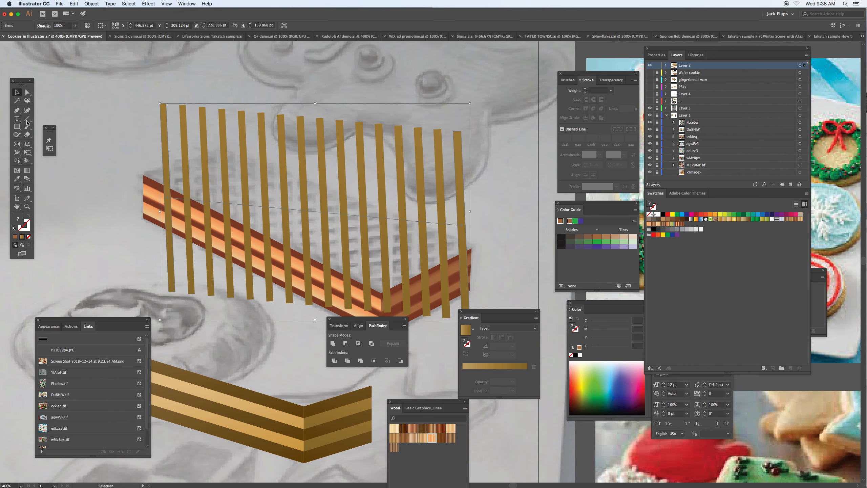
pyautogui.click(16, 126)
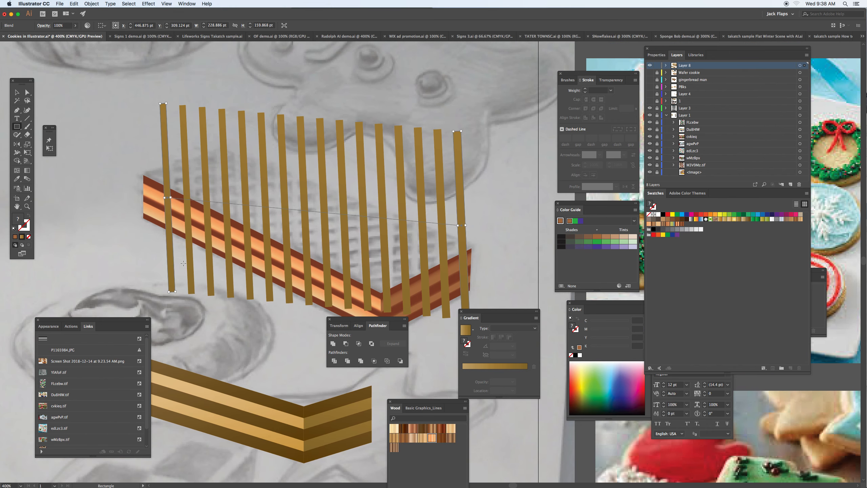
pyautogui.moveTo(124, 268); pyautogui.dragTo(513, 277)
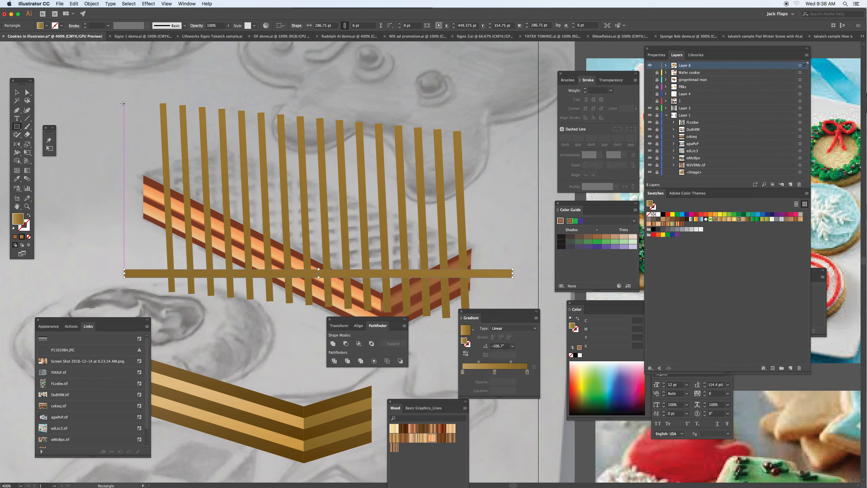
pyautogui.press('v')
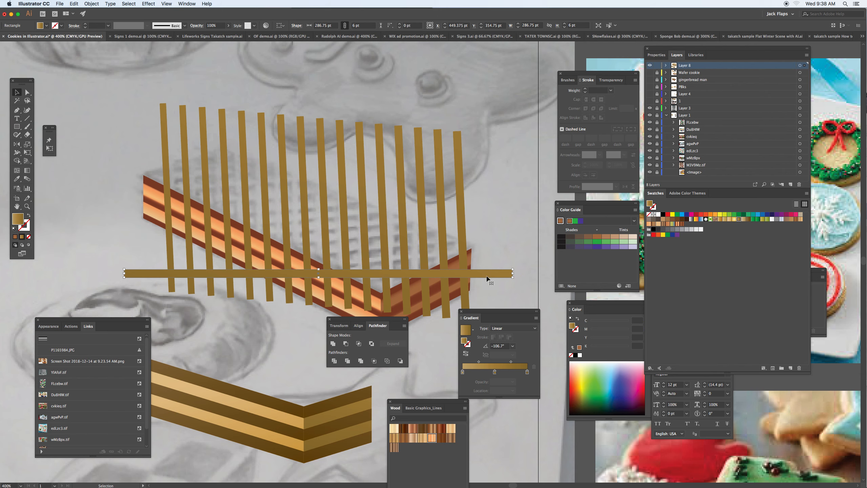
pyautogui.hotkey('shift', 'e')
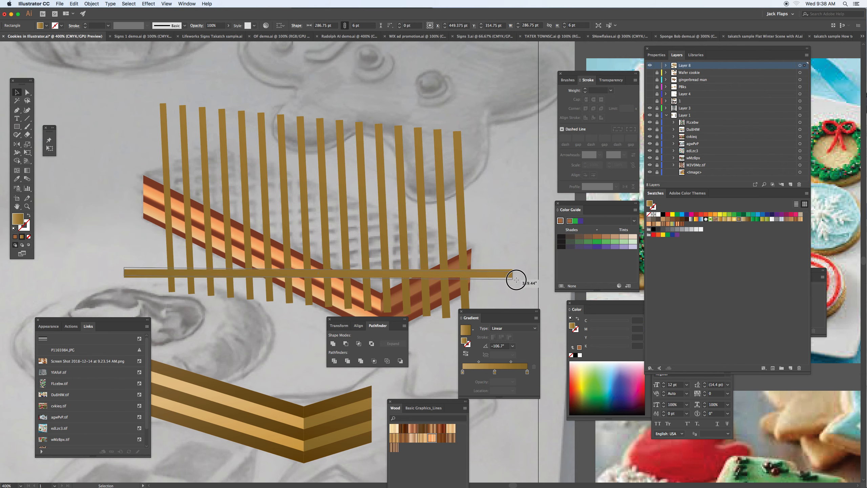
pyautogui.moveTo(518, 276); pyautogui.dragTo(518, 275)
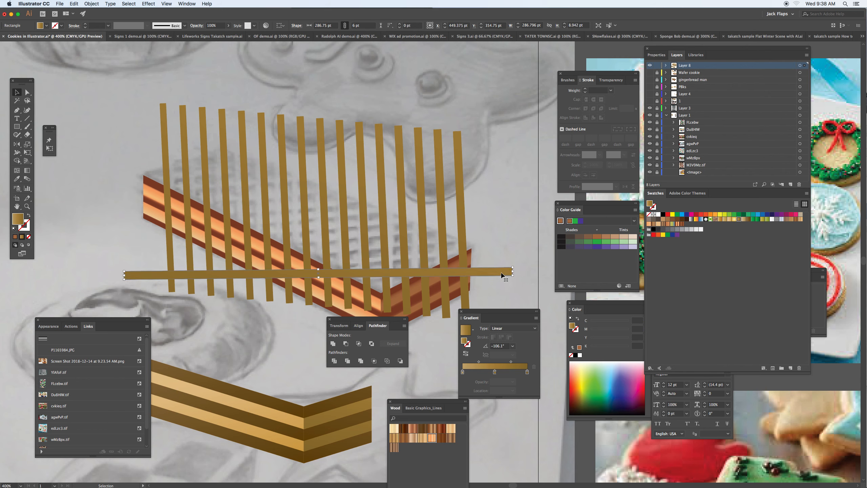
# - Copy the horizontal strip to about X 397 pt, Y 266 pt above the wafer and thin the copy to about 3.09 pt
pyautogui.hotkey('shift', 'e')
pyautogui.moveTo(501, 273); pyautogui.dragTo(430, 153)
pyautogui.moveTo(249, 160); pyautogui.dragTo(249, 157)
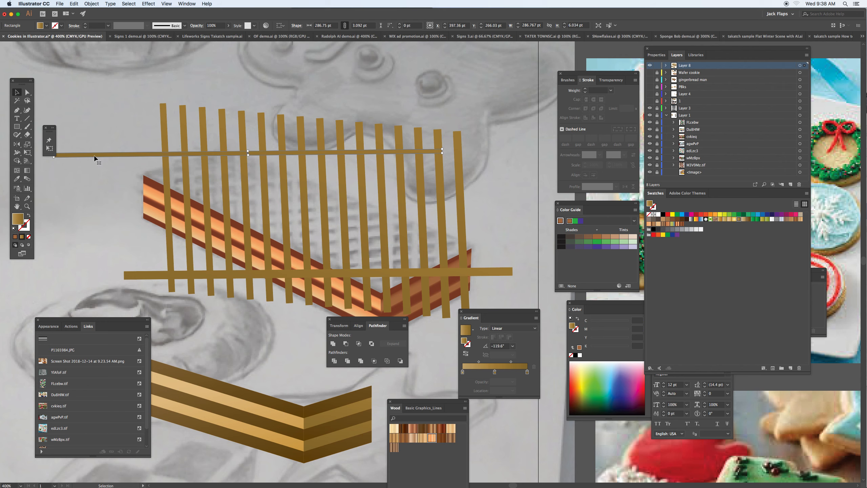
# - Add the lower horizontal strip to the selection and make a blend between the two horizontal strips
pyautogui.keyDown('shift'); pyautogui.click(143, 277); pyautogui.keyUp('shift')
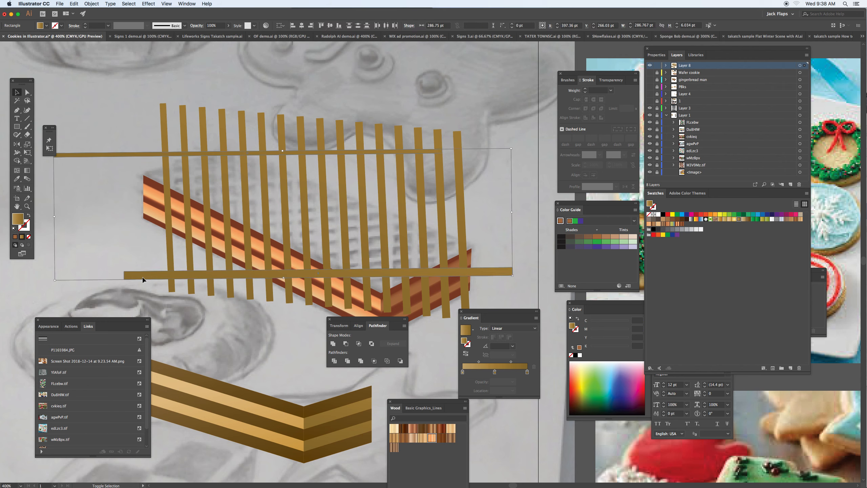
pyautogui.click(91, 4)
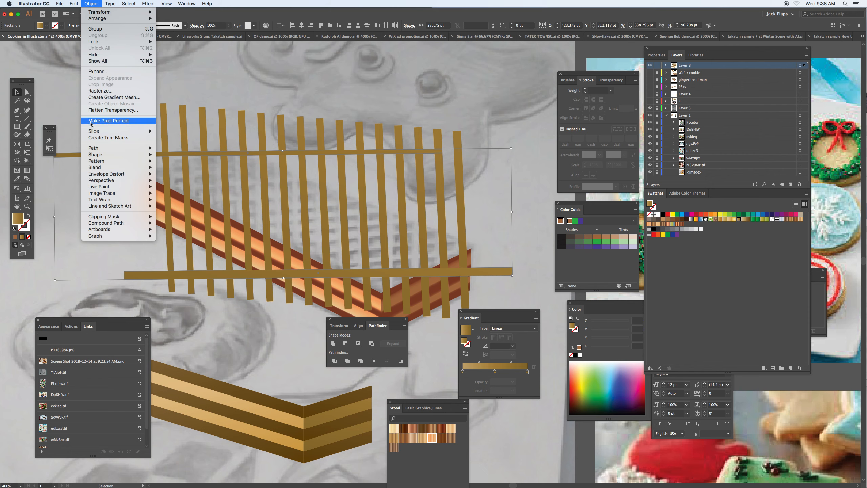
pyautogui.moveTo(111, 168)
pyautogui.click(174, 169)
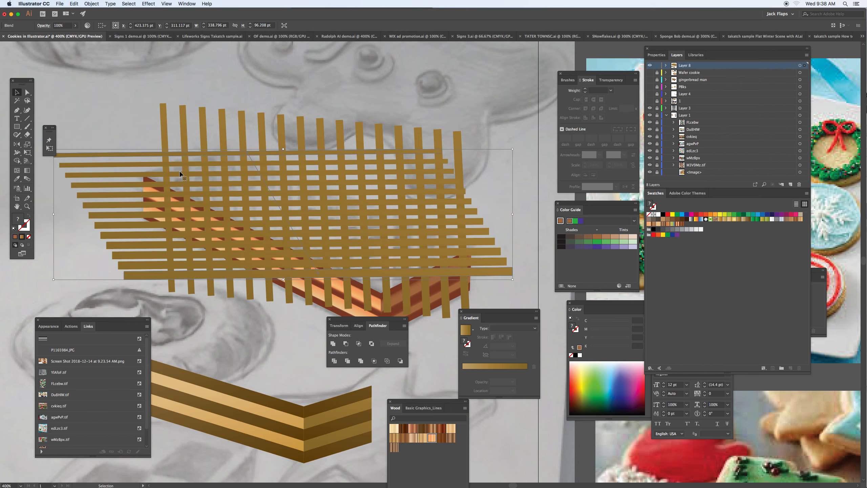
# - Set the horizontal strip blend's spacing to Specified Steps with 7 steps
pyautogui.click(96, 5)
pyautogui.moveTo(126, 168)
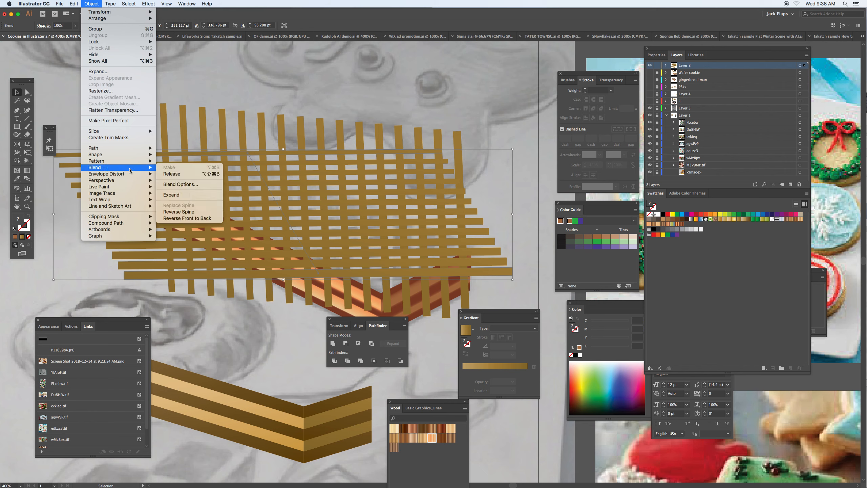
pyautogui.click(210, 186)
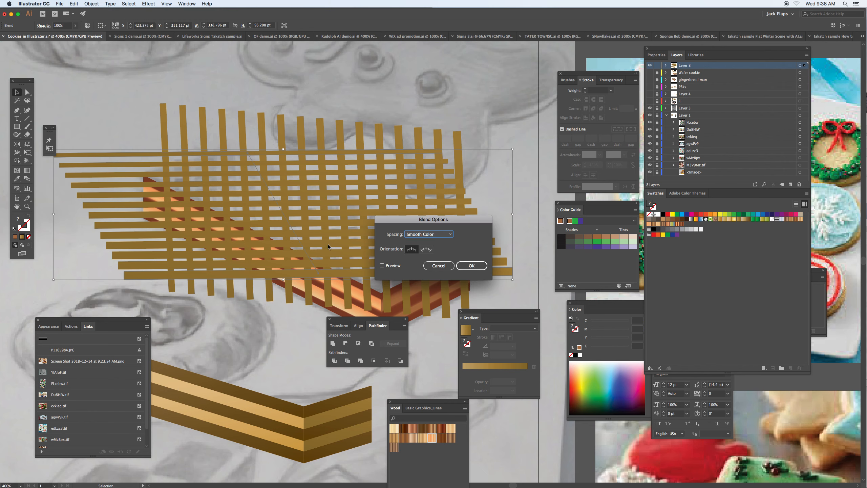
pyautogui.click(447, 235)
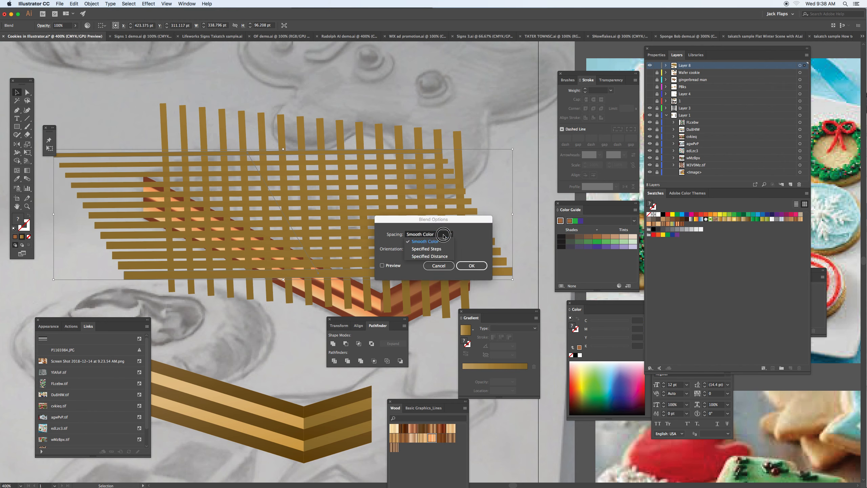
pyautogui.click(426, 246)
pyautogui.click(383, 266)
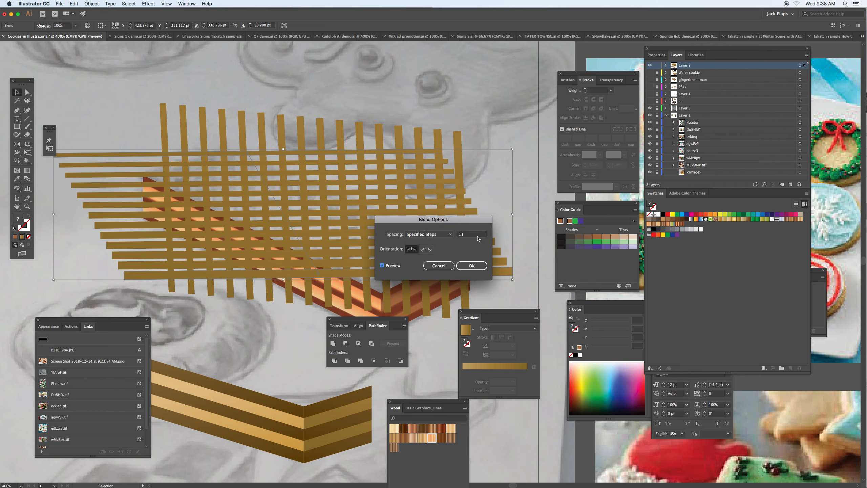
pyautogui.click(473, 235)
pyautogui.press('Down')
pyautogui.press('Down')
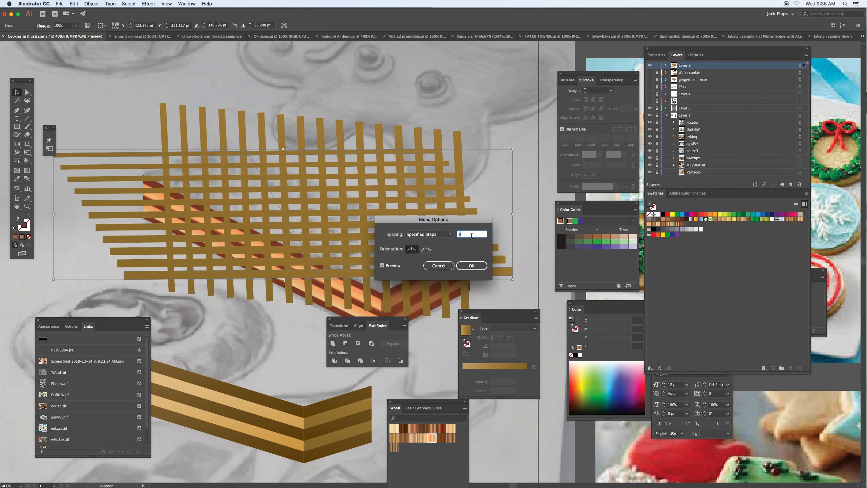
pyautogui.press('Down')
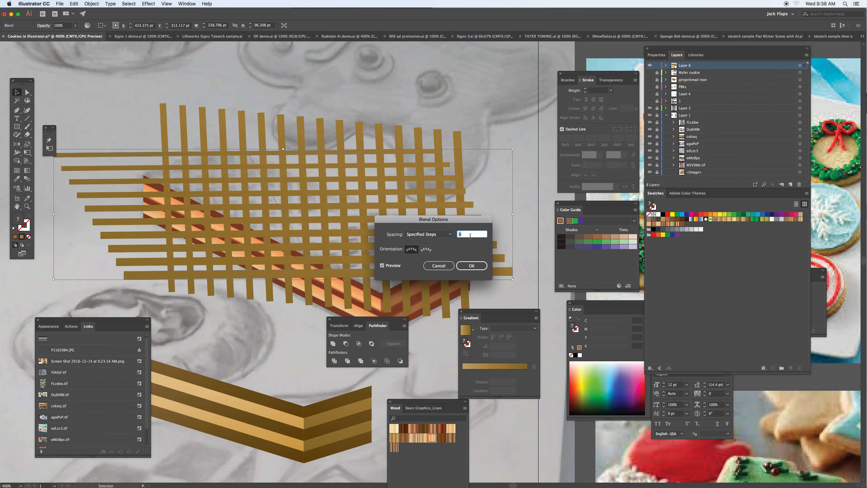
pyautogui.press('Down')
pyautogui.click(472, 266)
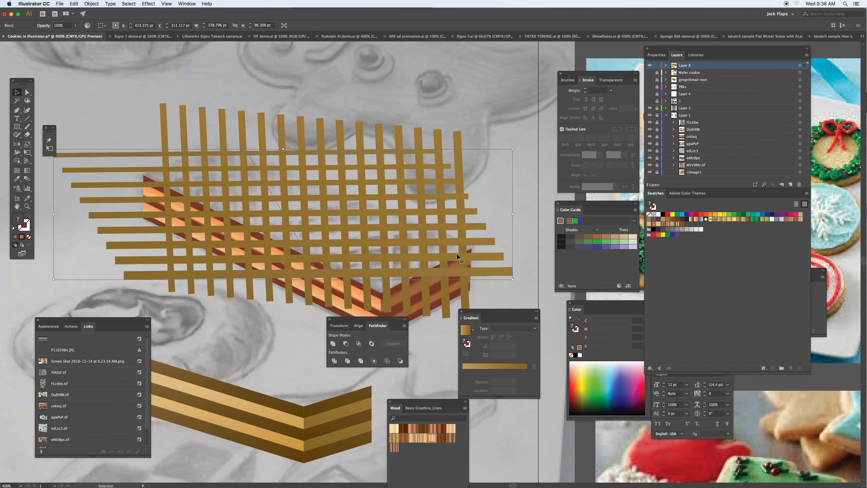
# - Select both strip blends together, try moving them up off the wafer sides, and undo the move
pyautogui.keyDown('shift'); pyautogui.click(163, 125); pyautogui.keyUp('shift')
pyautogui.moveTo(167, 128); pyautogui.dragTo(263, 89)
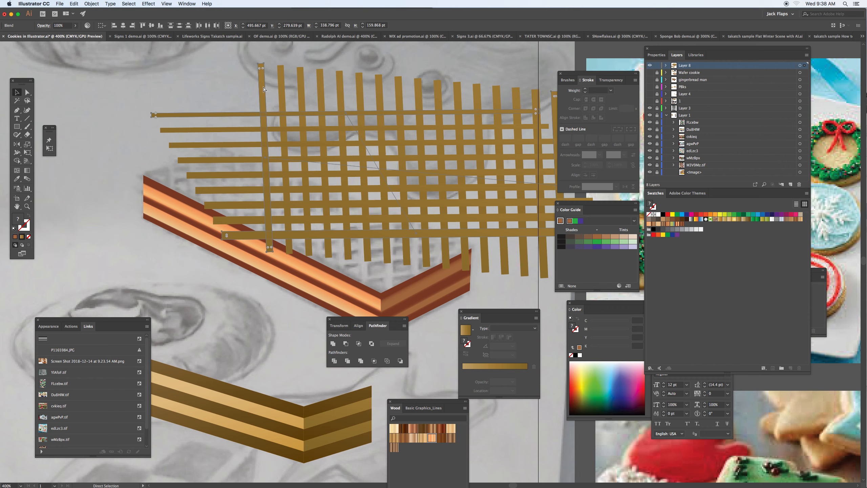
pyautogui.press('super+z')
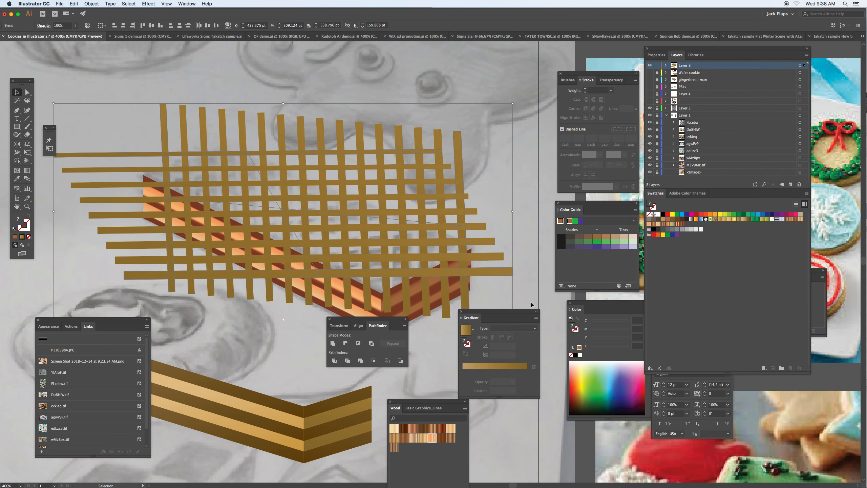
# - Try to unite the two selected live blends into one shape
pyautogui.click(334, 344)
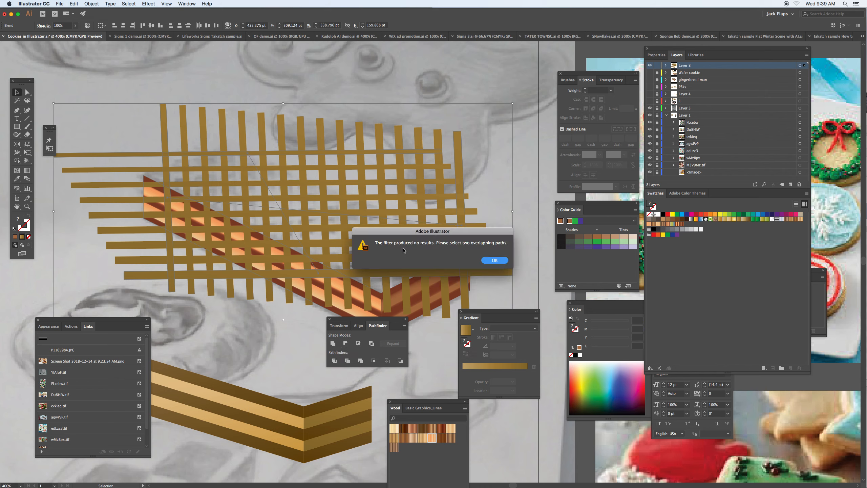
pyautogui.click(502, 260)
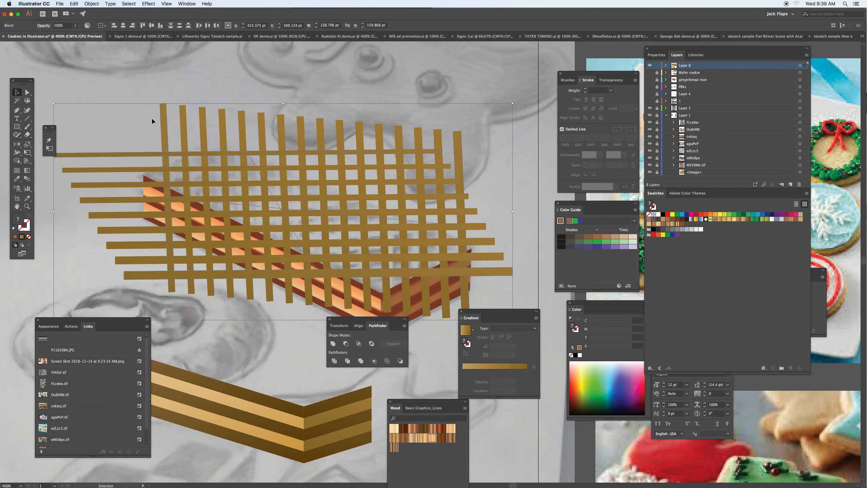
# - Expand the object and fill of both blends and unite all the strips into a single grid shape
pyautogui.click(91, 4)
pyautogui.moveTo(99, 170)
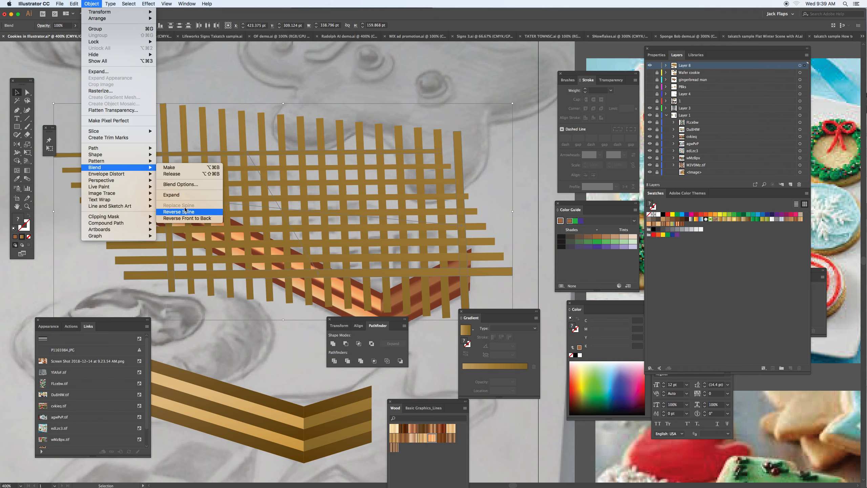
pyautogui.click(111, 71)
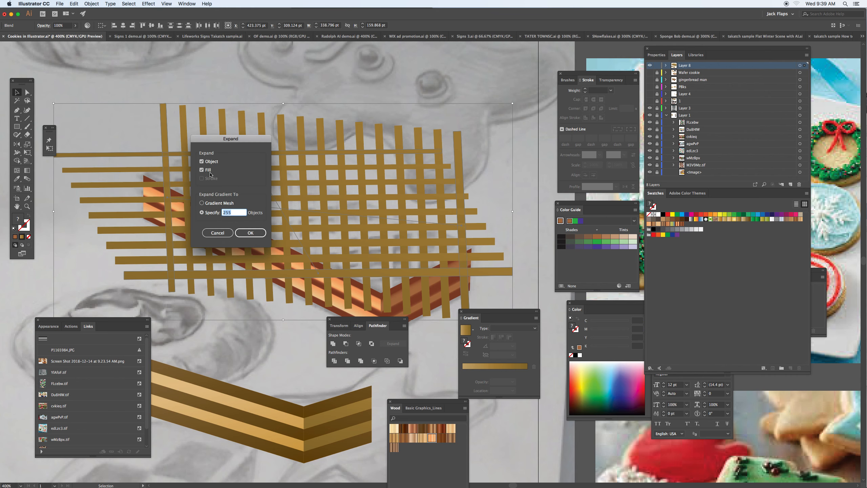
pyautogui.click(245, 235)
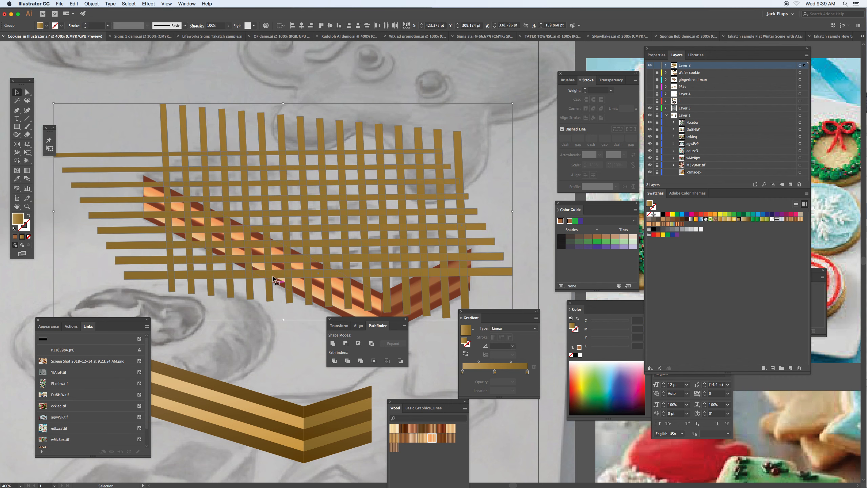
pyautogui.click(332, 342)
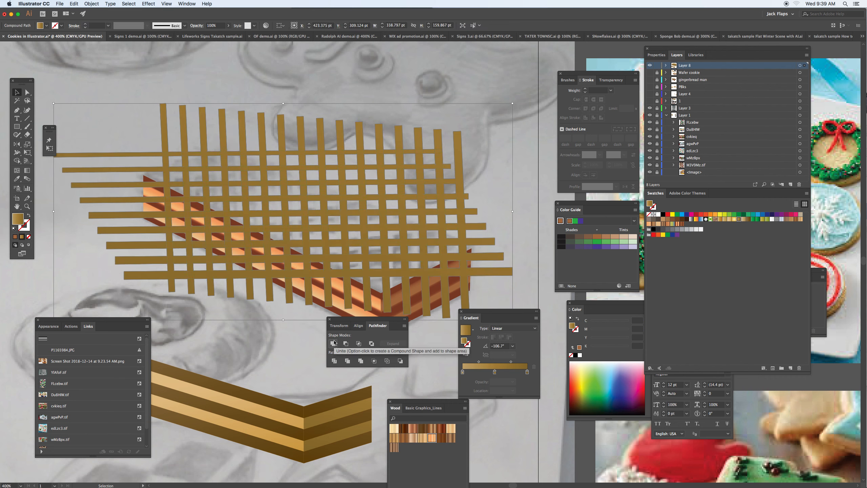
# - Hide the united waffle grid so the wafer sketch beneath it is exposed
pyautogui.moveTo(203, 146); pyautogui.dragTo(244, 123)
pyautogui.press('super+z')
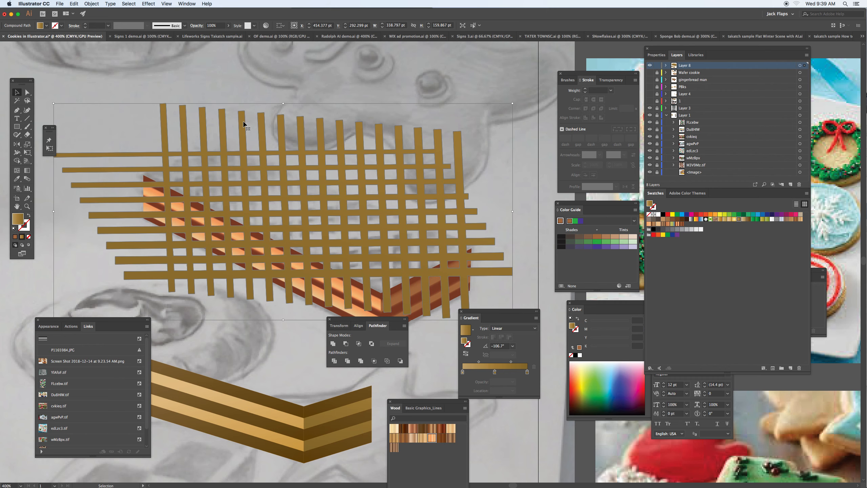
pyautogui.click(95, 5)
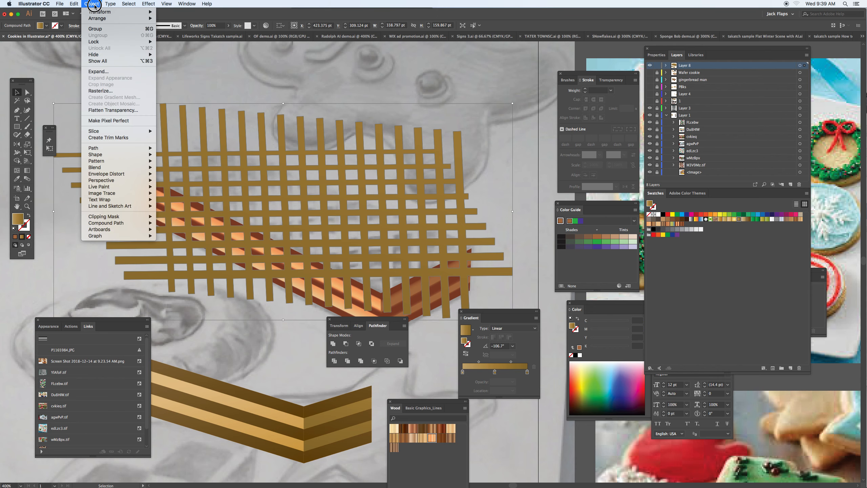
pyautogui.moveTo(104, 56)
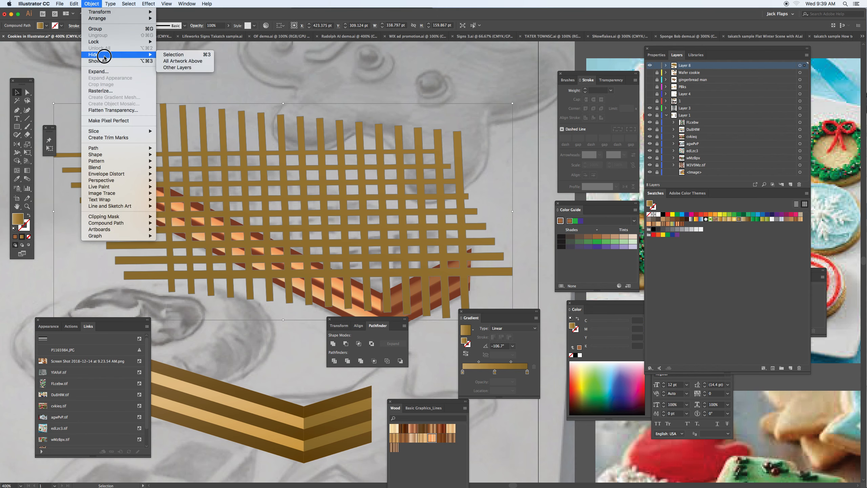
pyautogui.click(169, 55)
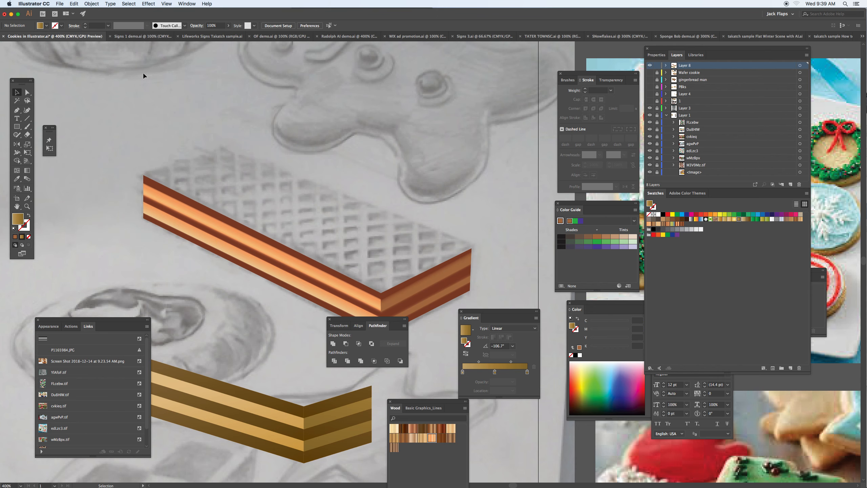
# - Draw a closed four-cornered outline of the wafer's top face over the sketch with the Pen tool, meeting the striped sides
pyautogui.click(16, 110)
pyautogui.click(144, 175)
pyautogui.click(223, 149)
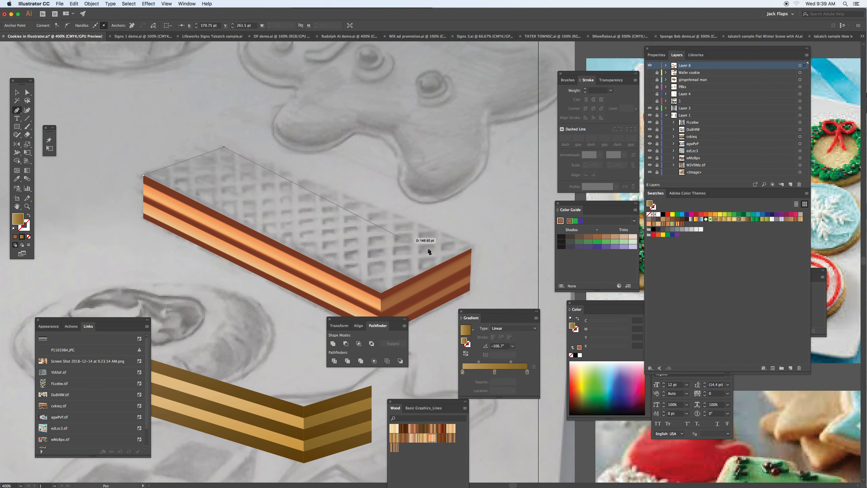
pyautogui.click(471, 246)
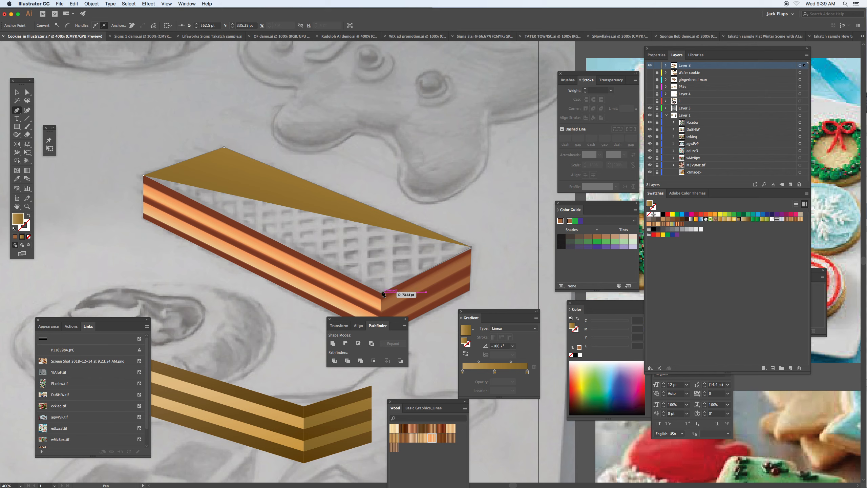
pyautogui.click(381, 293)
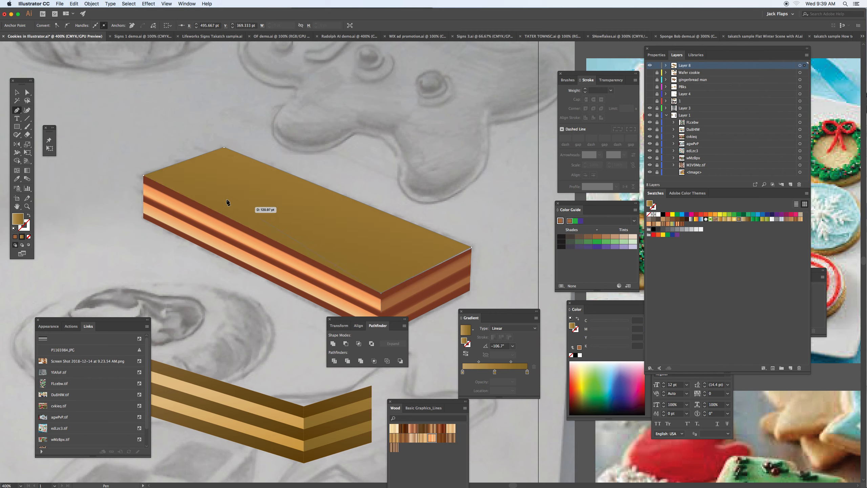
pyautogui.click(150, 175)
# - Try several golden gradient swatches on the wafer's top face and fill it with the orange-gold one
pyautogui.click(730, 220)
pyautogui.click(724, 219)
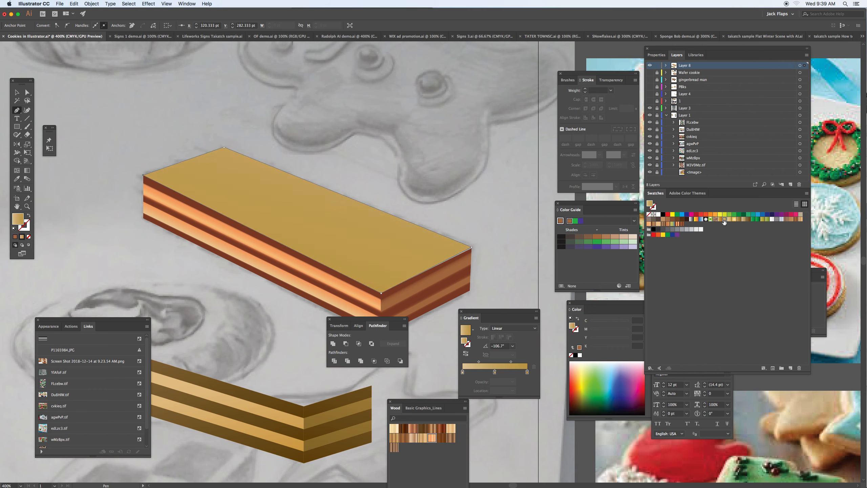
pyautogui.click(720, 220)
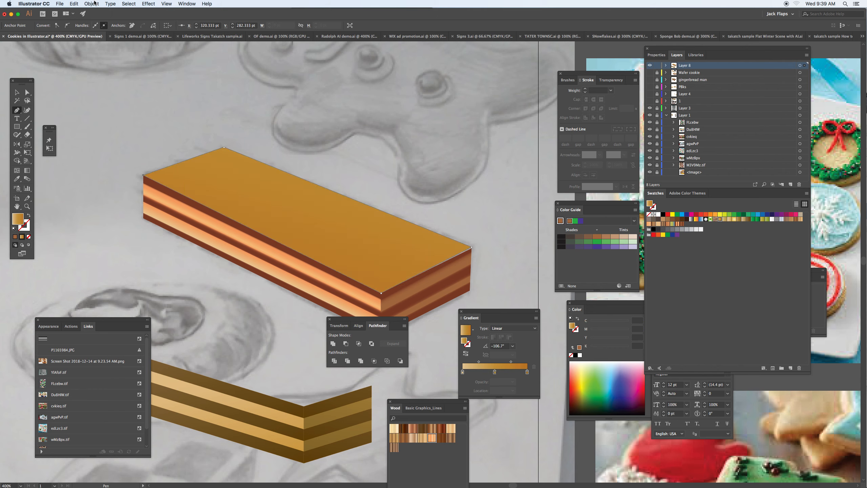
# - Show the hidden waffle grid again and clear the selection
pyautogui.click(92, 4)
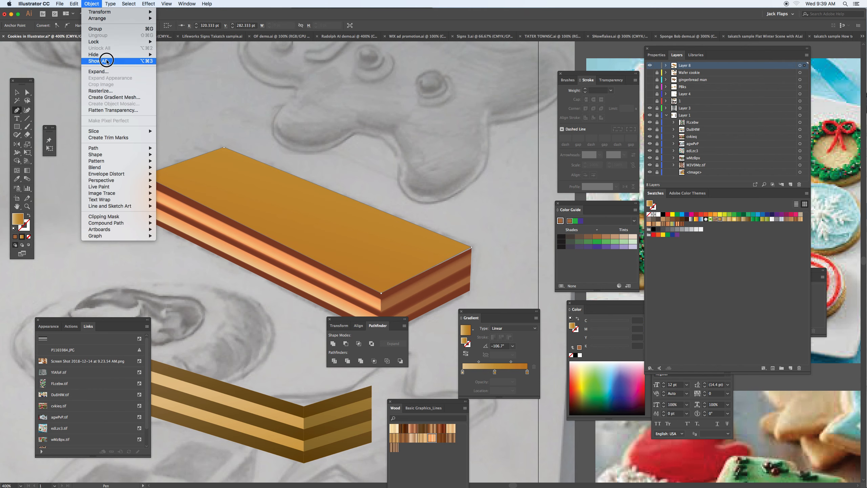
pyautogui.click(107, 61)
pyautogui.moveTo(111, 96); pyautogui.dragTo(130, 139)
pyautogui.press('super+z')
pyautogui.press('v')
pyautogui.click(138, 123)
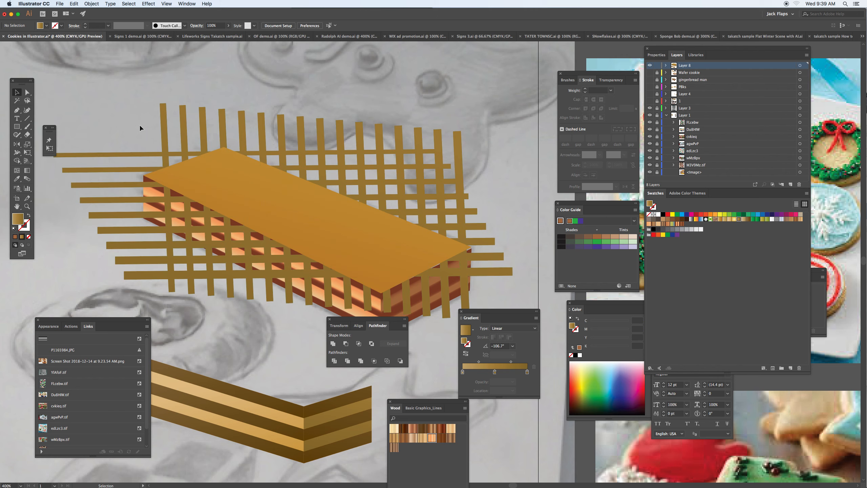
# - Select the orange-gold top face, copy it in its original position and bring it in front of the grid
pyautogui.moveTo(190, 172); pyautogui.dragTo(241, 133)
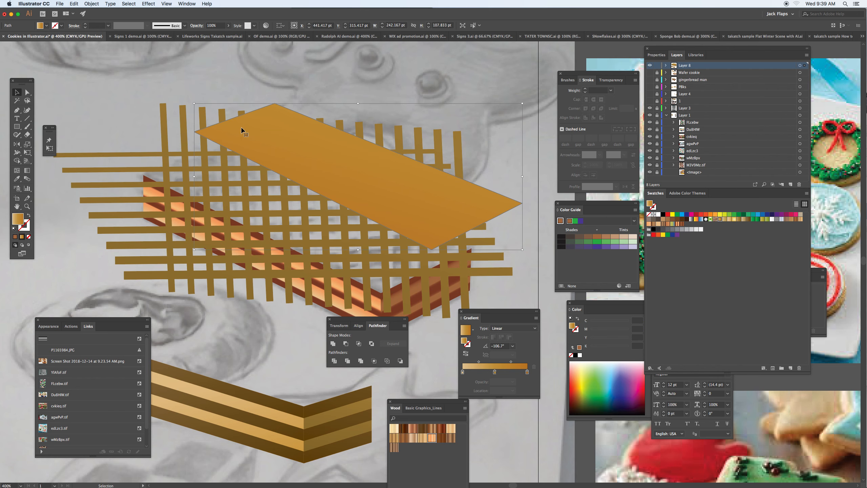
pyautogui.press('super+z')
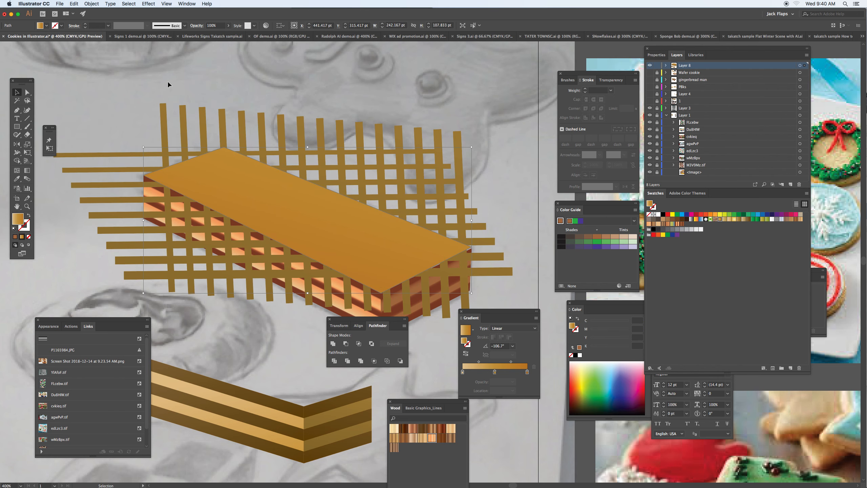
pyautogui.click(74, 6)
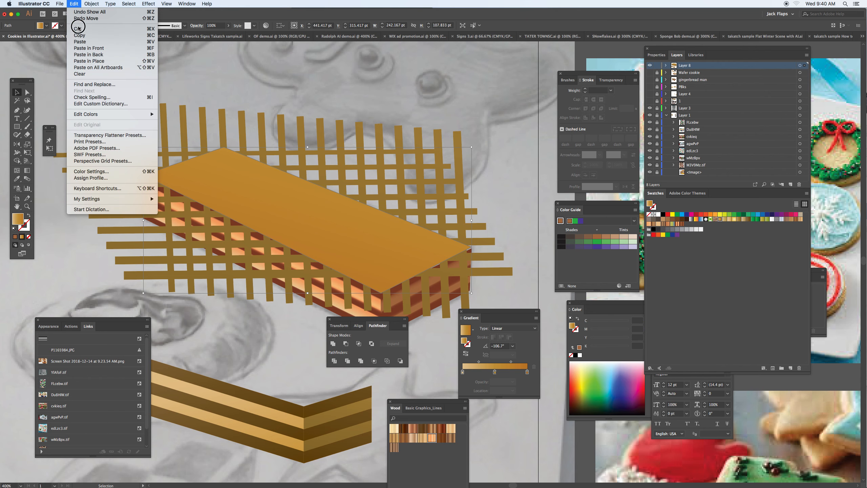
pyautogui.click(81, 39)
pyautogui.press('super+shift+bracketright')
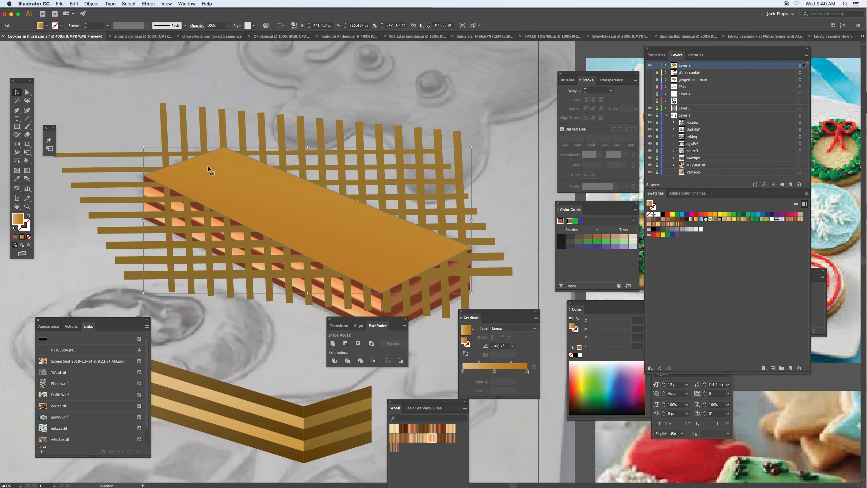
# - Select the waffle grid together with the top face and make a clipping mask that confines the grid to the face
pyautogui.keyDown('shift'); pyautogui.click(166, 117); pyautogui.keyUp('shift')
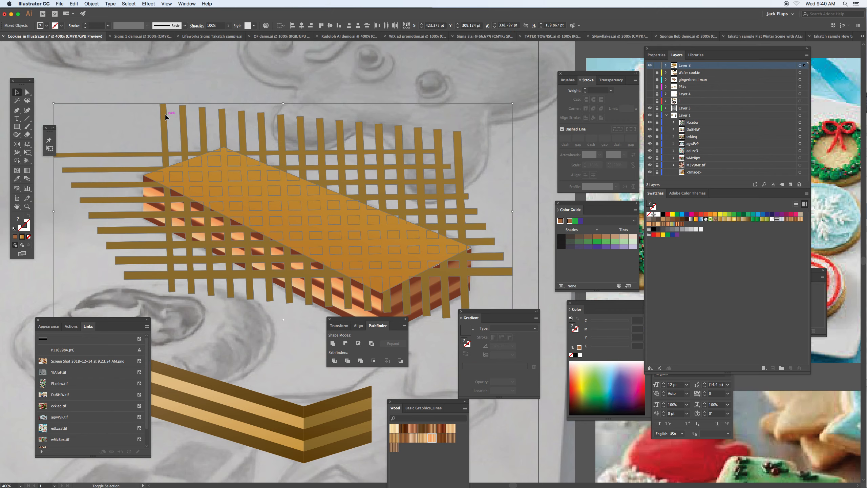
pyautogui.moveTo(199, 160); pyautogui.dragTo(261, 118)
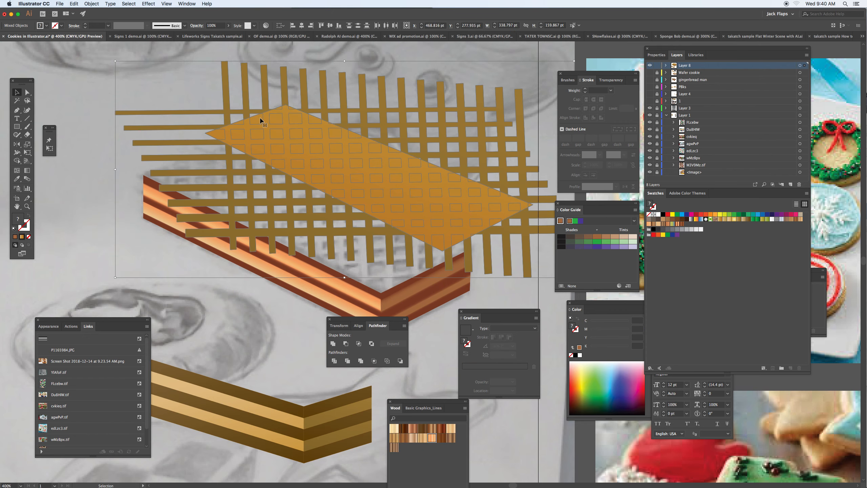
pyautogui.press('super+z')
pyautogui.click(88, 5)
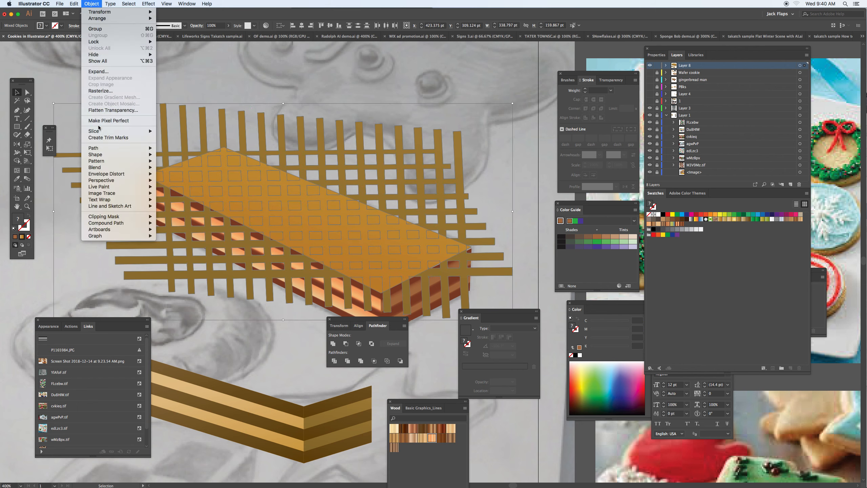
pyautogui.moveTo(103, 175)
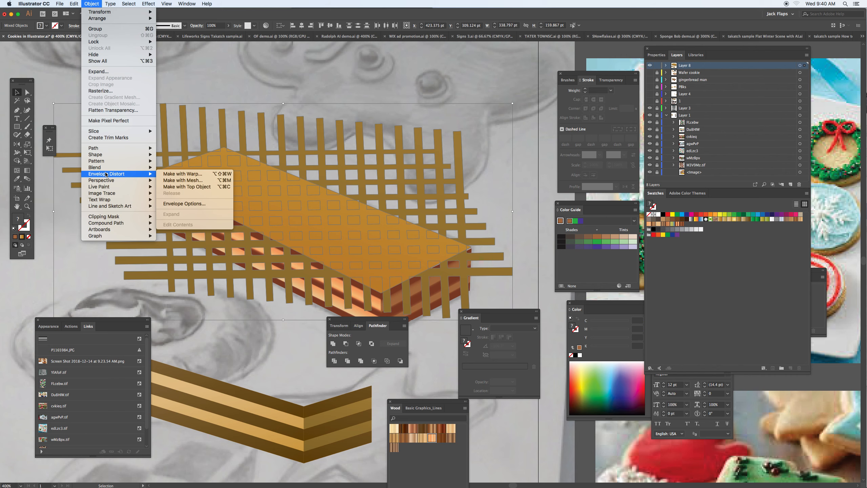
pyautogui.moveTo(109, 217)
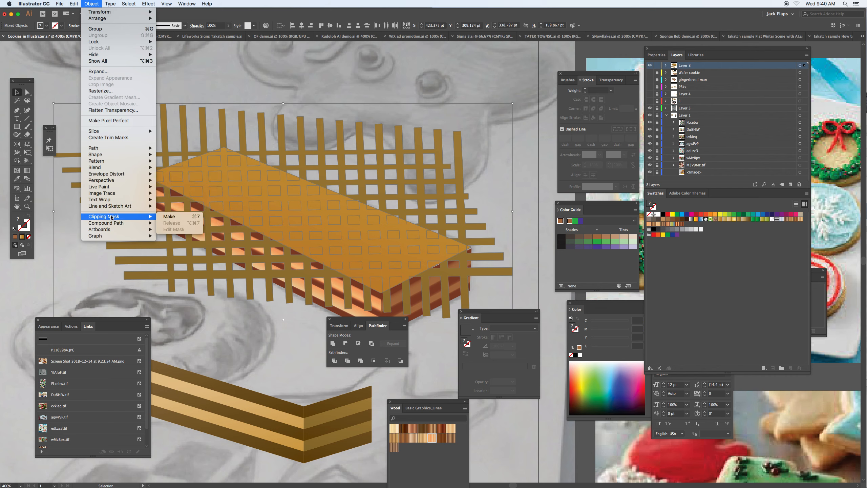
pyautogui.click(170, 217)
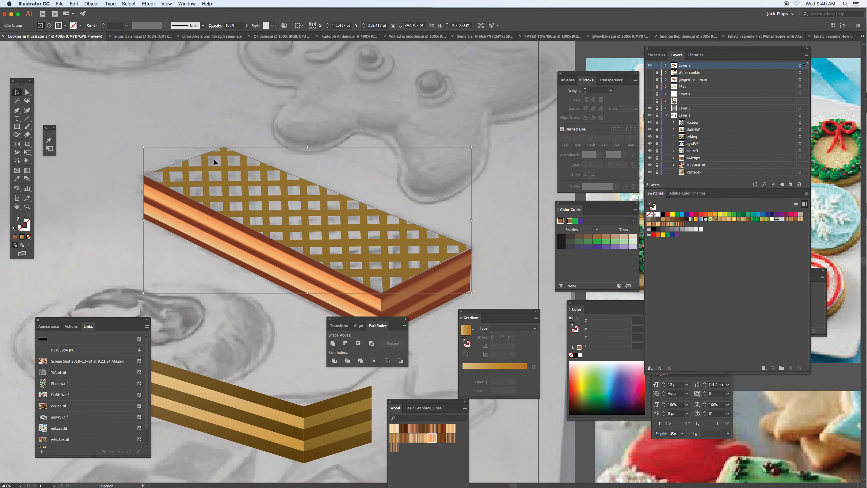
pyautogui.moveTo(225, 184); pyautogui.dragTo(231, 170)
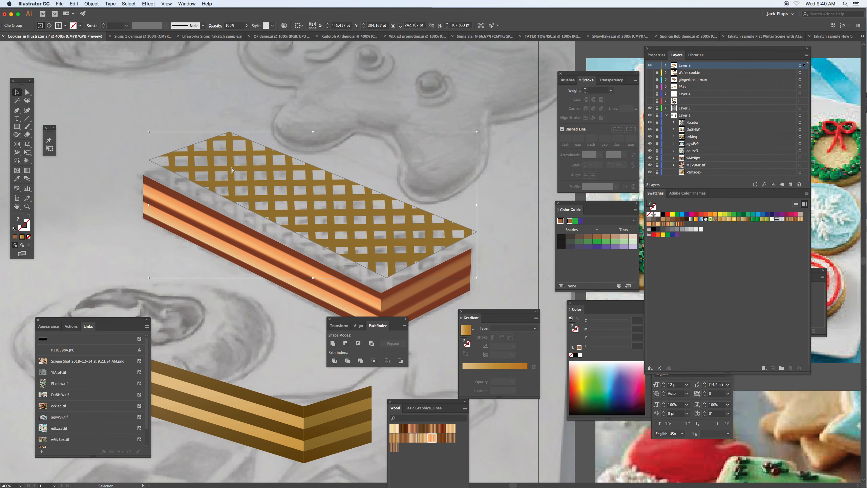
pyautogui.press('super+z')
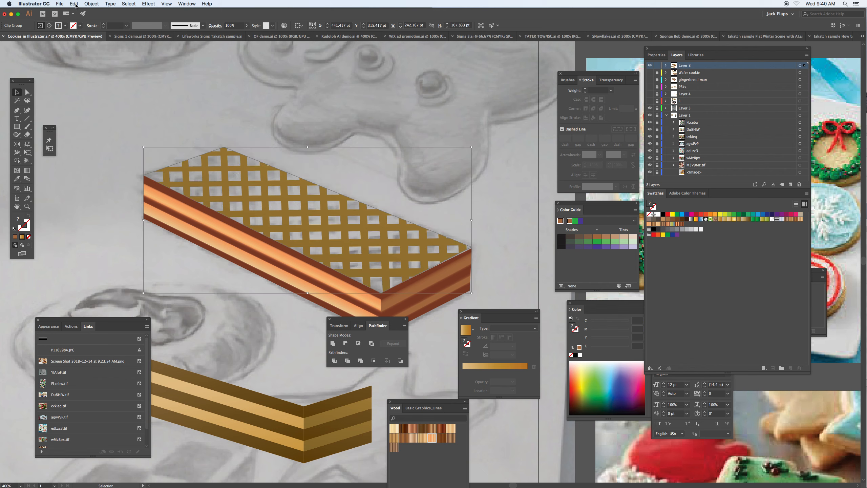
# - Paste the copied top face in place and send it behind the clipped grid as a backing
pyautogui.click(75, 4)
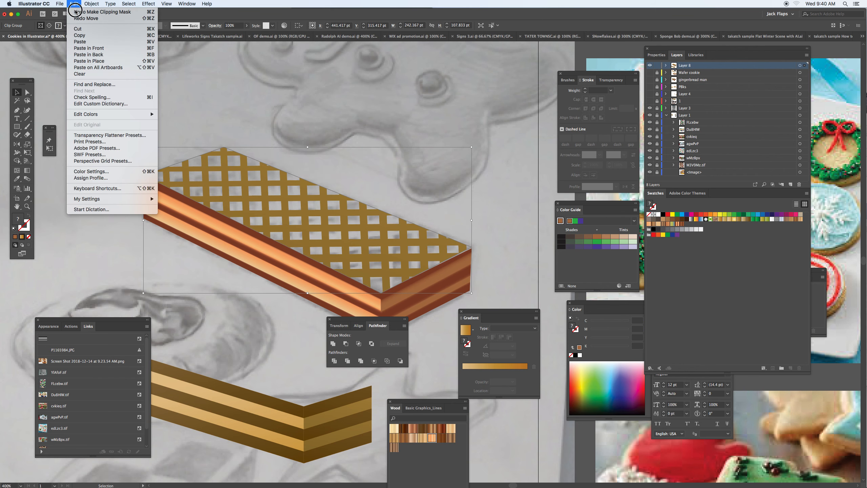
pyautogui.click(88, 60)
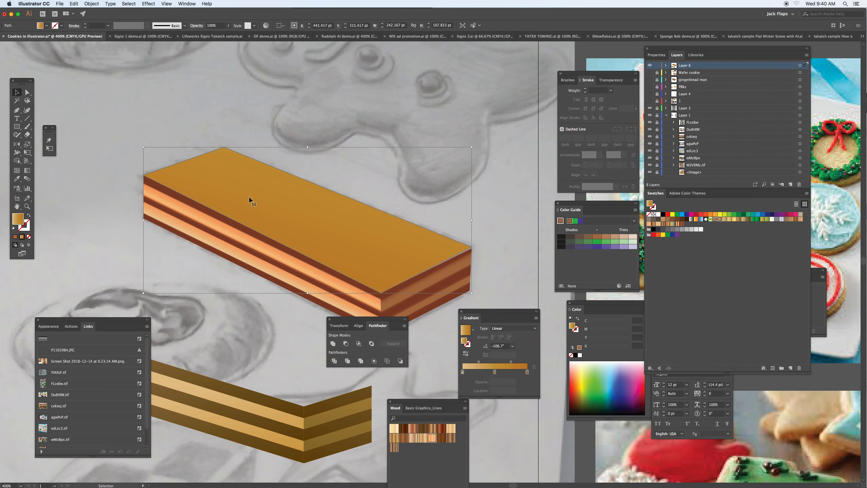
pyautogui.click(91, 5)
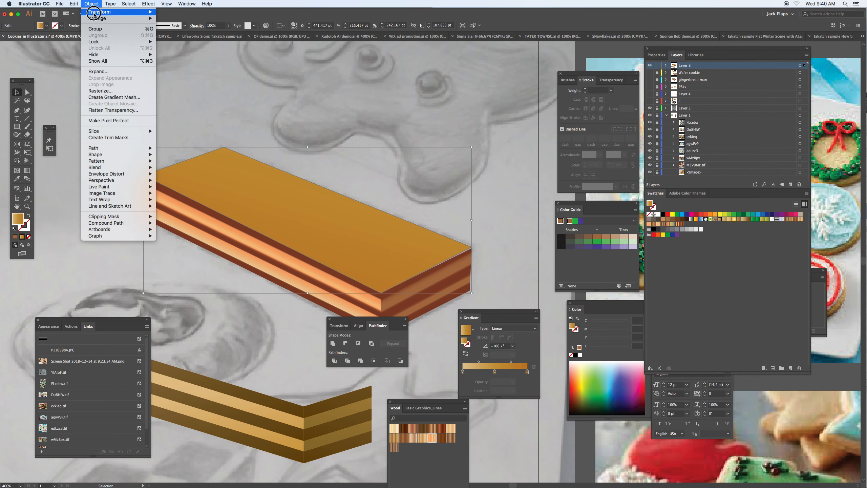
pyautogui.moveTo(102, 18)
pyautogui.click(181, 40)
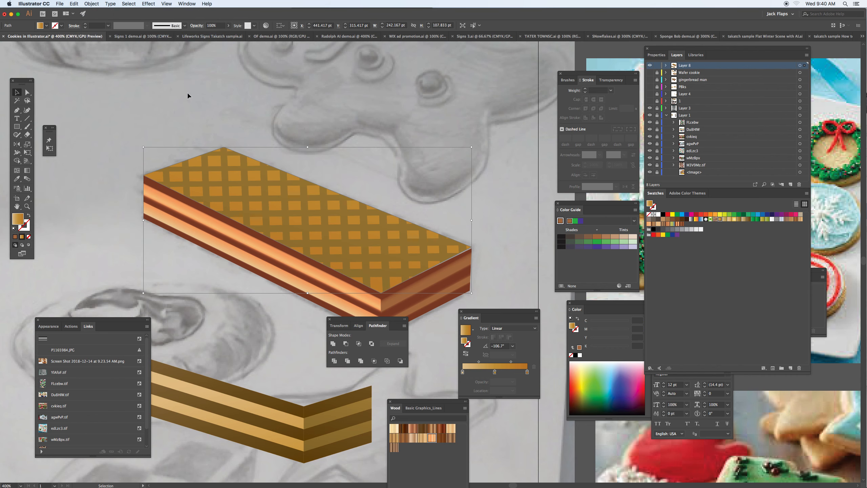
# - Try recolouring the clipped grid with the dark brown Earthtone 8 gradient swatch and undo the fill
pyautogui.click(174, 126)
pyautogui.click(208, 168)
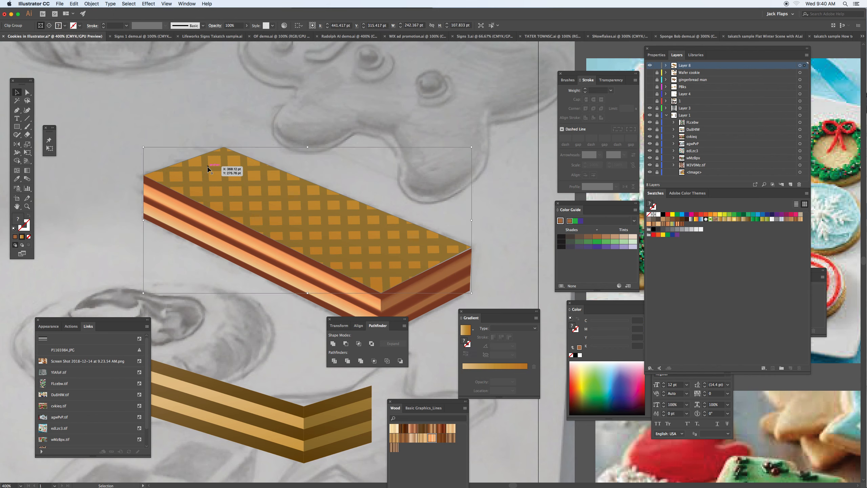
pyautogui.moveTo(212, 161); pyautogui.dragTo(212, 168)
pyautogui.click(749, 220)
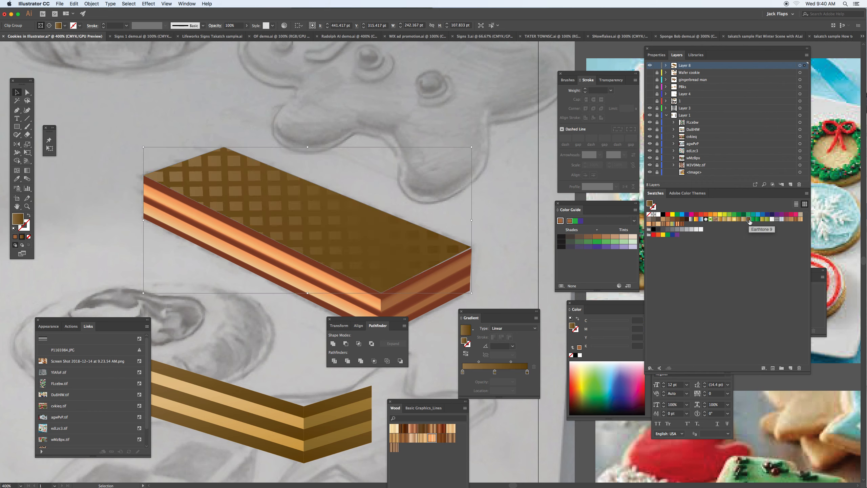
pyautogui.press('super+z')
# - Try moving the clipped grid off its backing and applying another swatch to it, undoing both changes
pyautogui.click(116, 129)
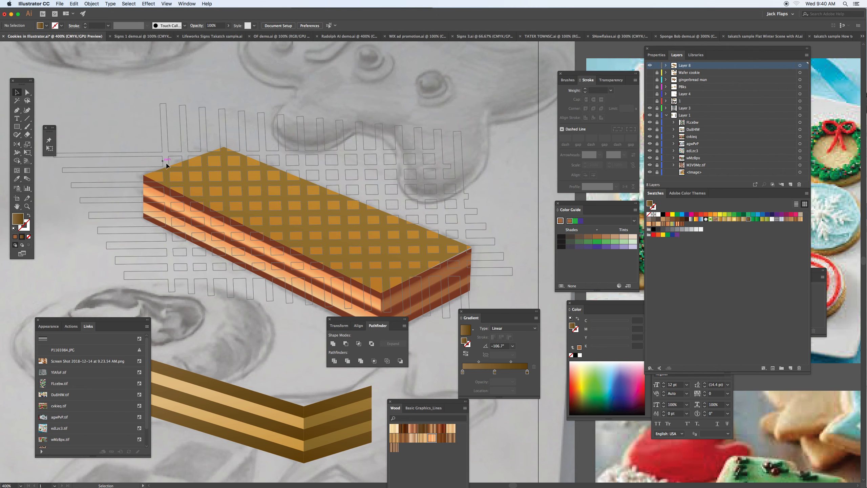
pyautogui.moveTo(175, 171); pyautogui.dragTo(188, 153)
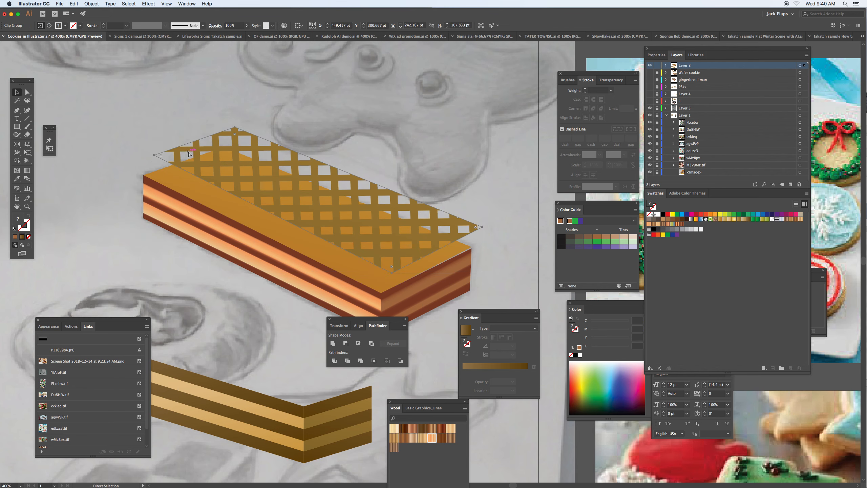
pyautogui.press('super+z')
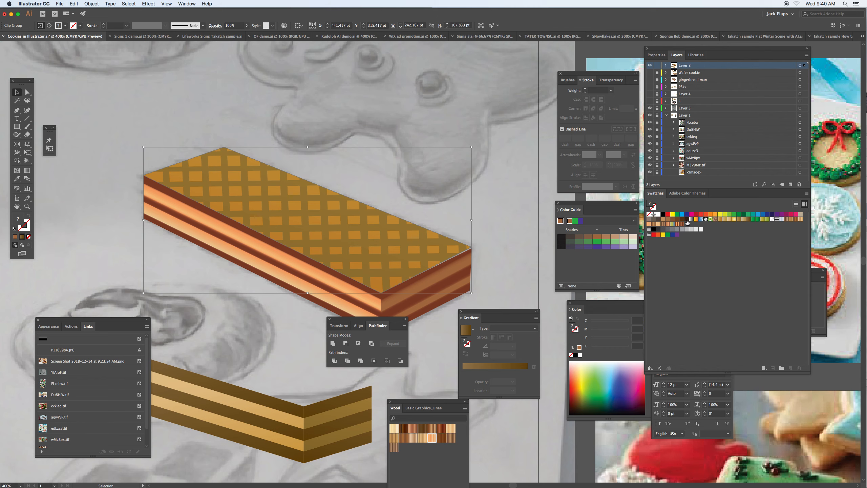
pyautogui.click(687, 223)
pyautogui.press('super+z')
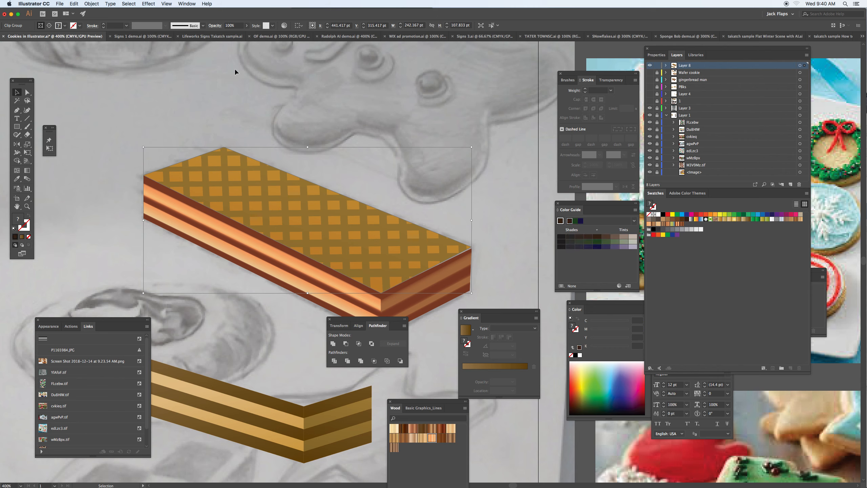
# - Try expanding the clipped grid's fill into 255 objects and moving the grid up off its backing, undoing the changes
pyautogui.click(92, 3)
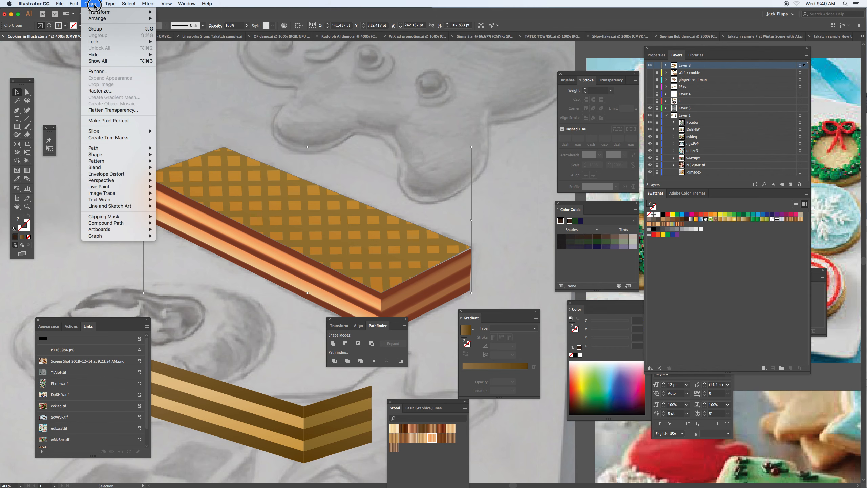
pyautogui.click(105, 72)
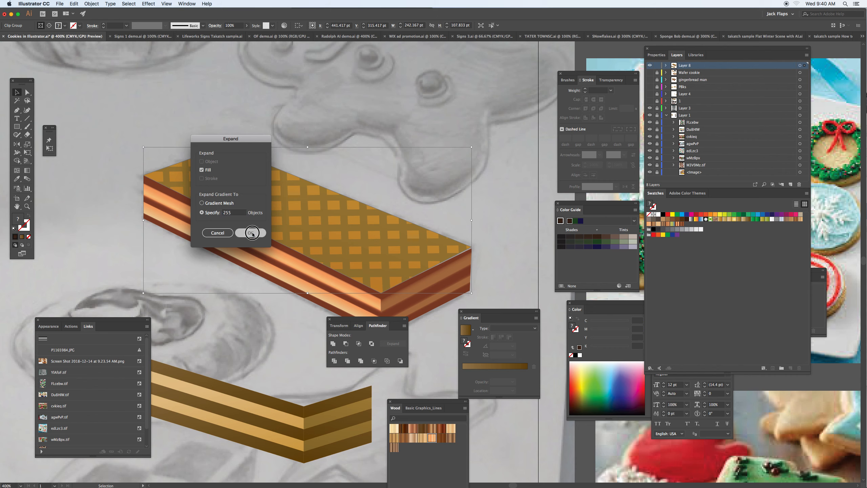
pyautogui.click(250, 233)
pyautogui.click(103, 109)
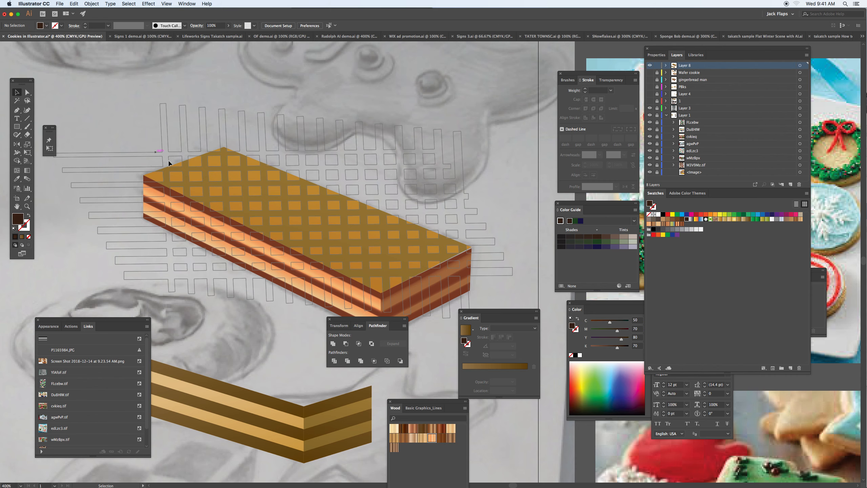
pyautogui.click(188, 167)
pyautogui.moveTo(188, 167); pyautogui.dragTo(190, 151)
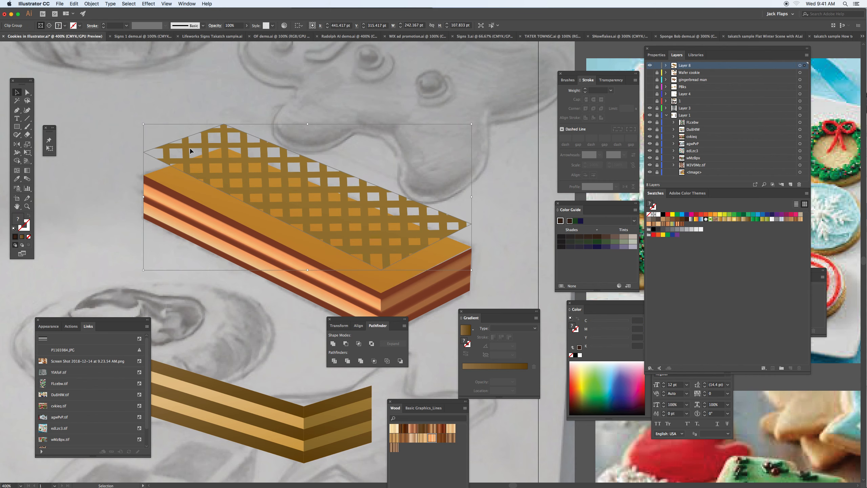
pyautogui.press('super+z')
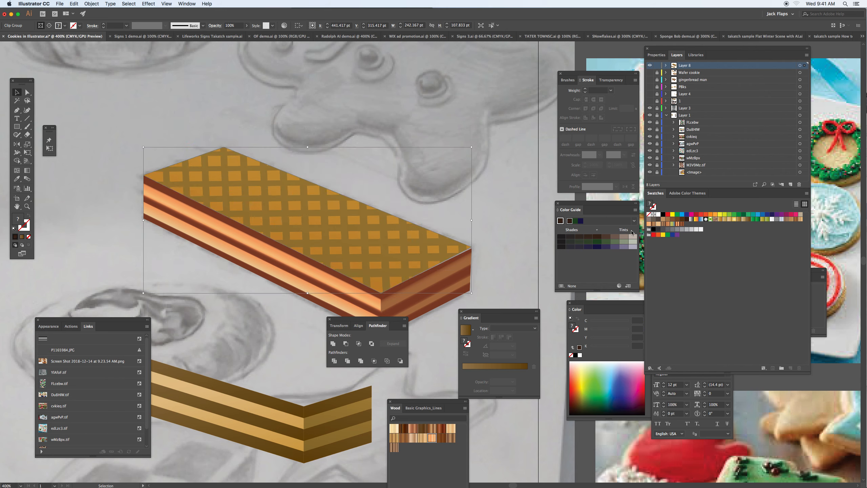
# - Try recolouring the whole clipped grid with a solid brown swatch and undo the fill
pyautogui.click(673, 221)
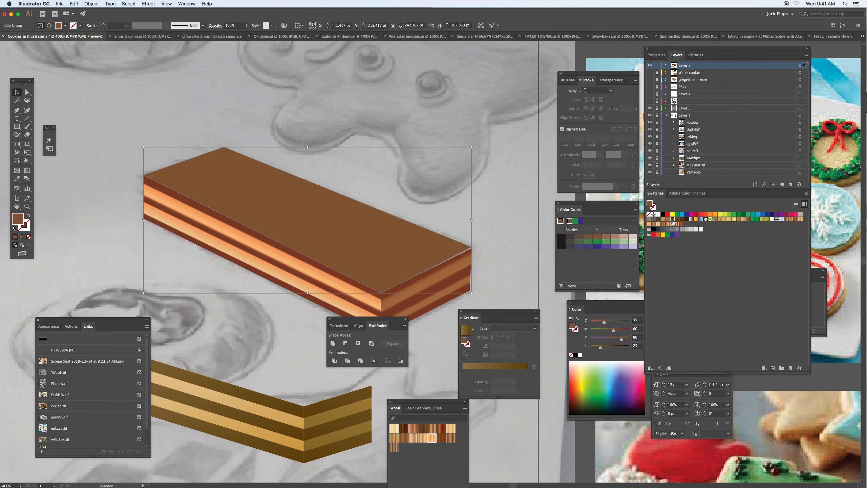
pyautogui.press('super+z')
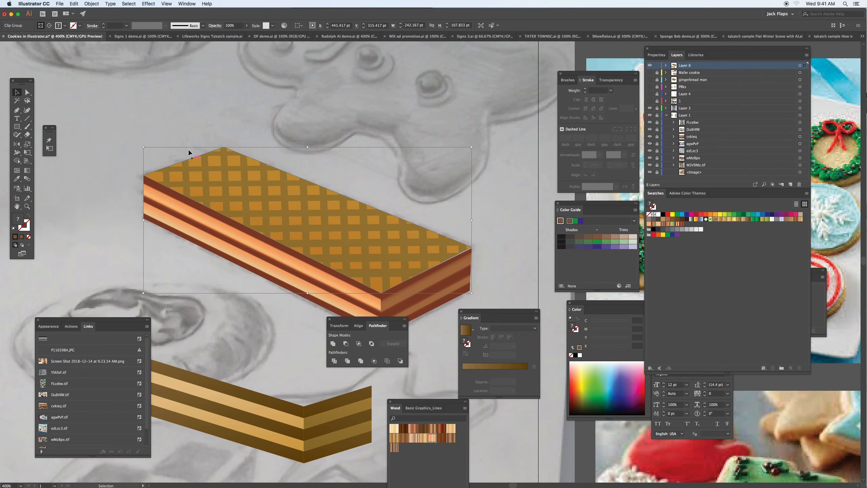
pyautogui.click(92, 4)
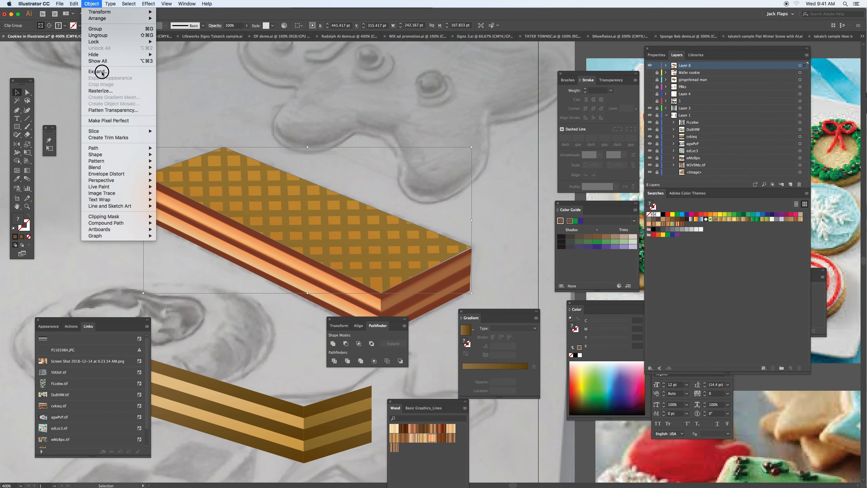
pyautogui.click(191, 113)
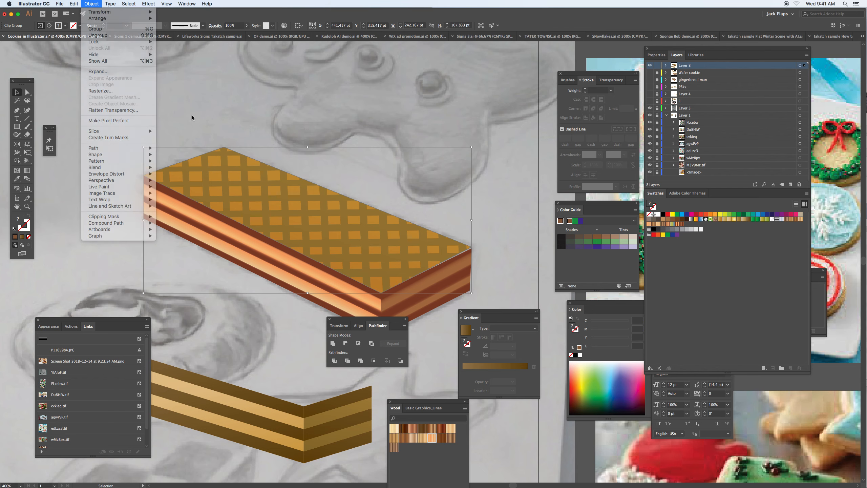
# - Isolate the clip group, fill the waffle grid inside it with a dark brown gradient swatch, and leave isolation mode
pyautogui.doubleClick(208, 162)
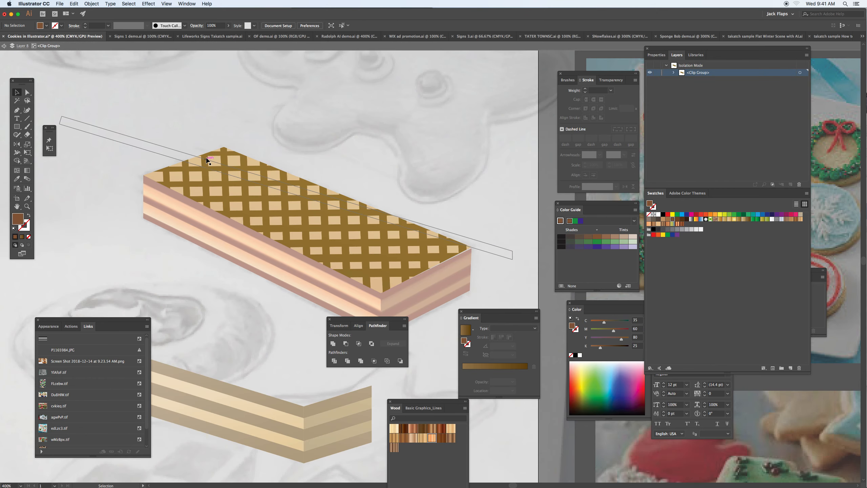
pyautogui.click(209, 167)
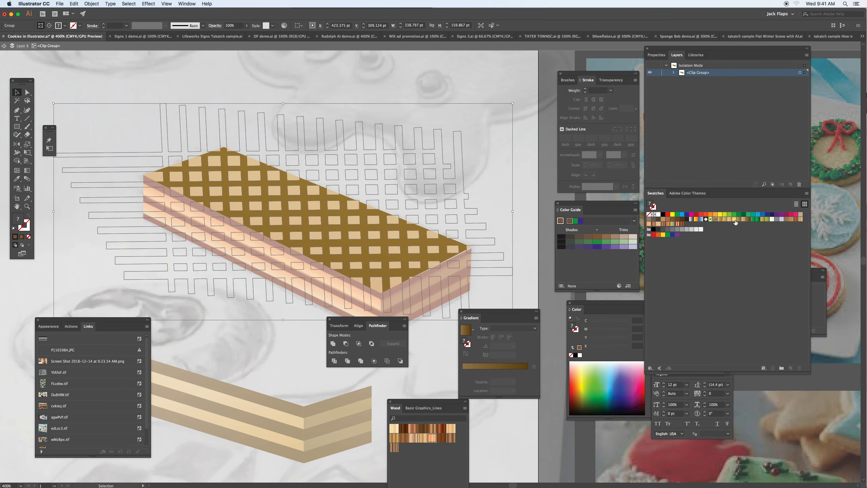
pyautogui.click(749, 219)
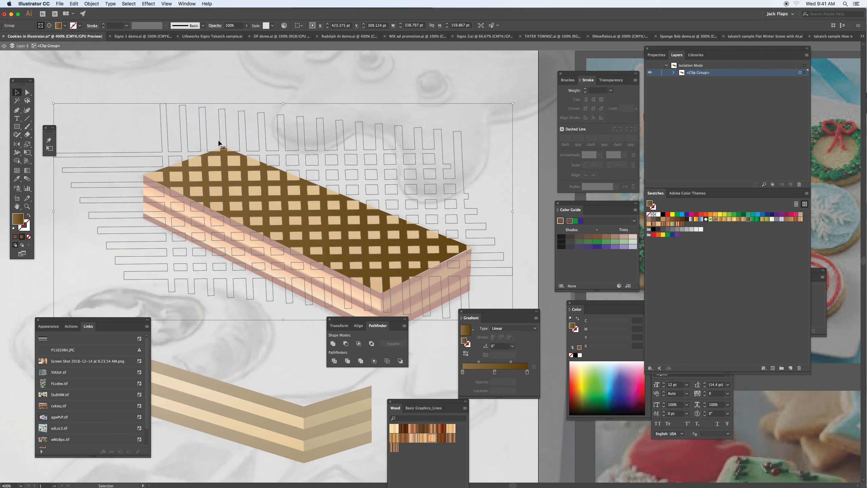
pyautogui.click(3, 46)
pyautogui.click(4, 46)
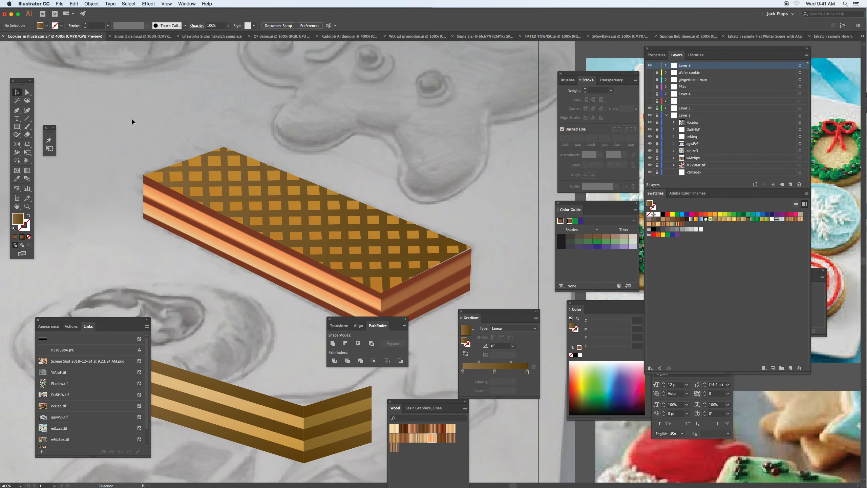
# - Place a copy of the clipped grid on top of the original and offset it about 2 pt upward
pyautogui.click(306, 207)
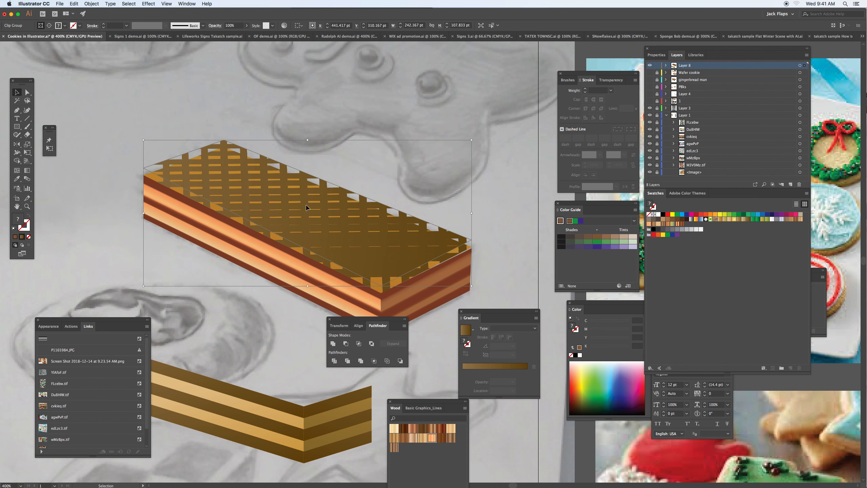
pyautogui.press('Down')
pyautogui.press('Down')
pyautogui.press('Down')
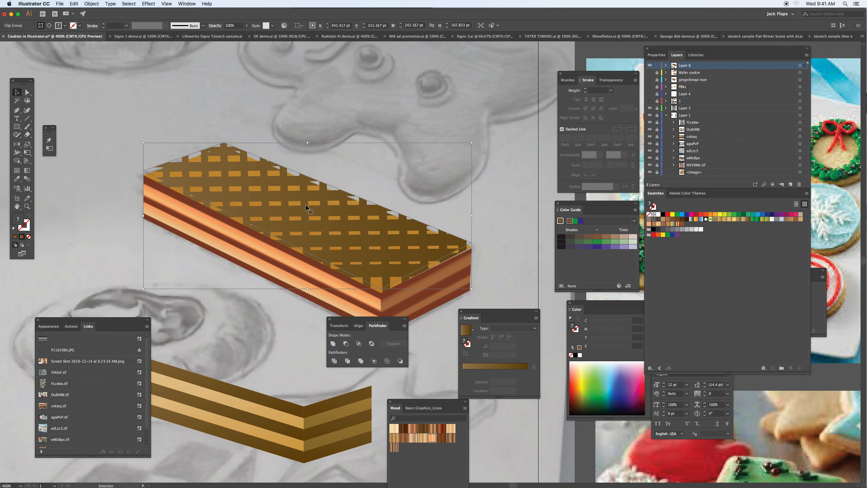
# - Isolate the copied clip group and fill its waffle grid with a lighter golden-brown gradient swatch
pyautogui.click(730, 220)
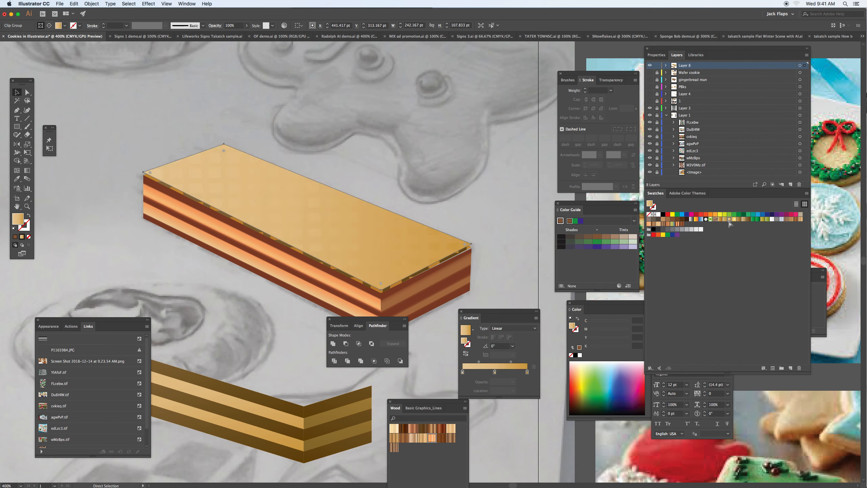
pyautogui.press('super+z')
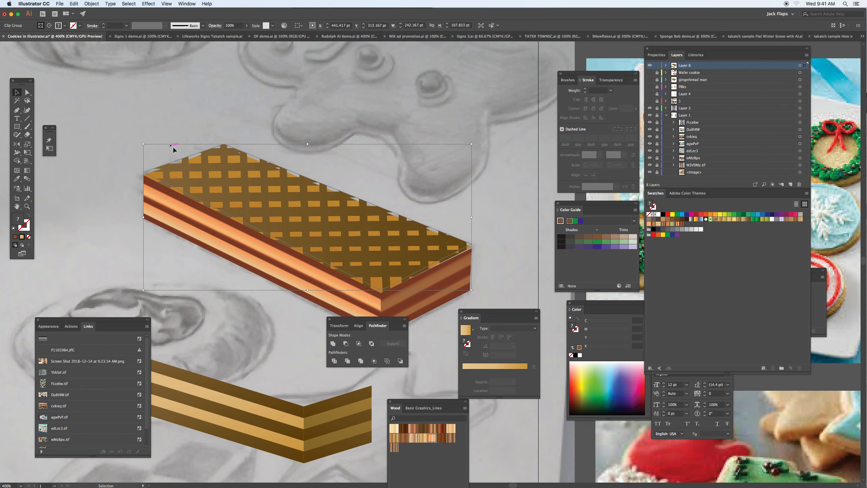
pyautogui.doubleClick(198, 171)
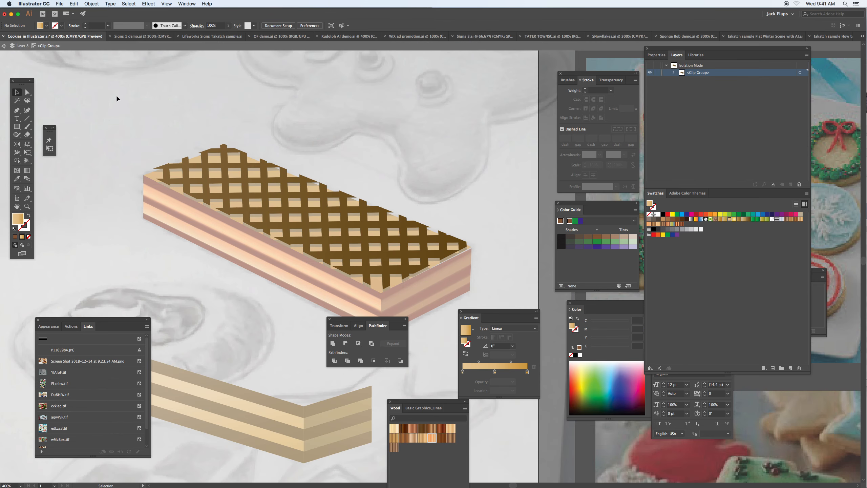
pyautogui.click(212, 167)
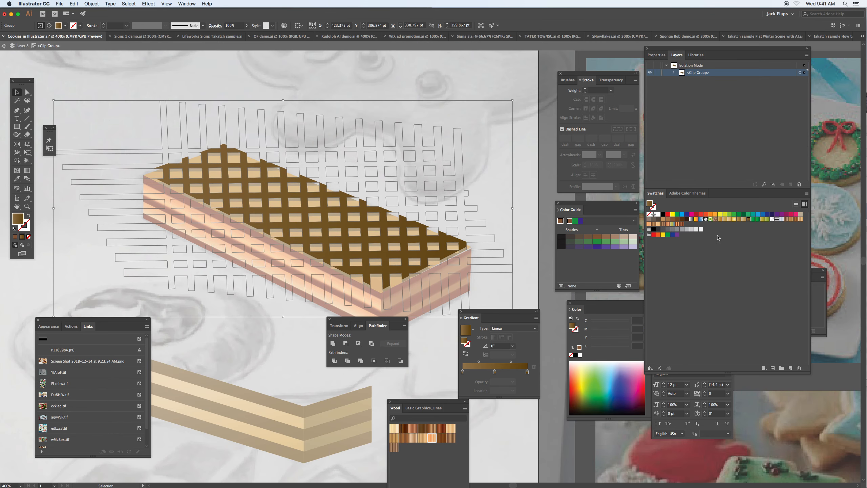
pyautogui.click(739, 220)
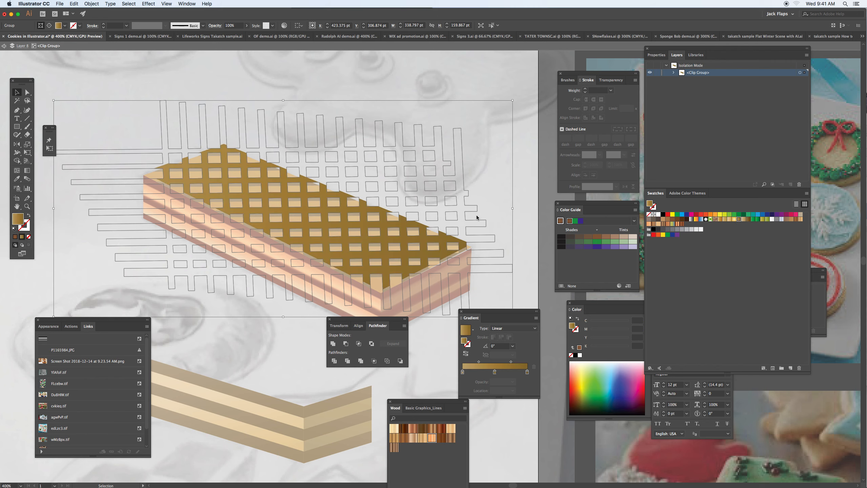
# - Redirect the copied grid's gradient to about -96° so it darkens toward the front, and leave isolation mode
pyautogui.press('g')
pyautogui.moveTo(320, 196); pyautogui.dragTo(316, 241)
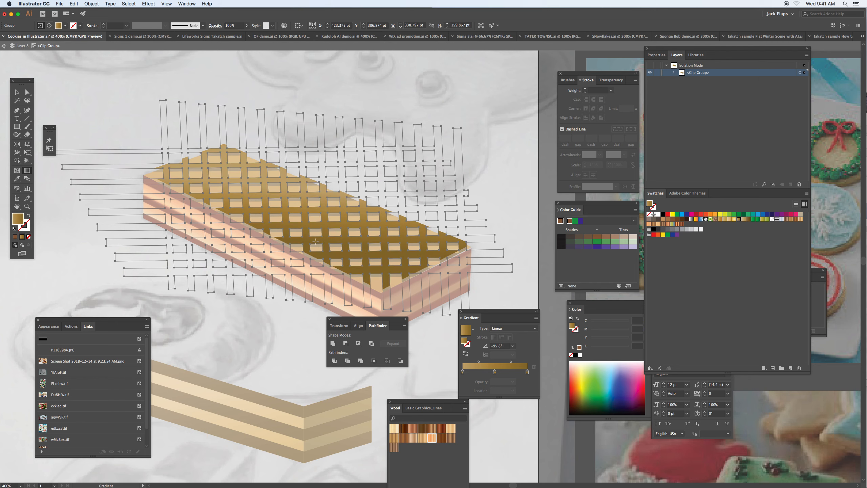
pyautogui.click(4, 45)
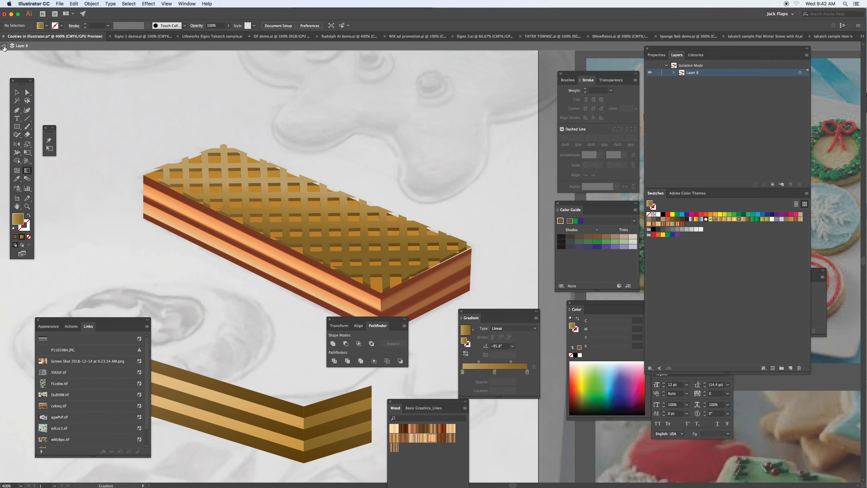
pyautogui.click(4, 46)
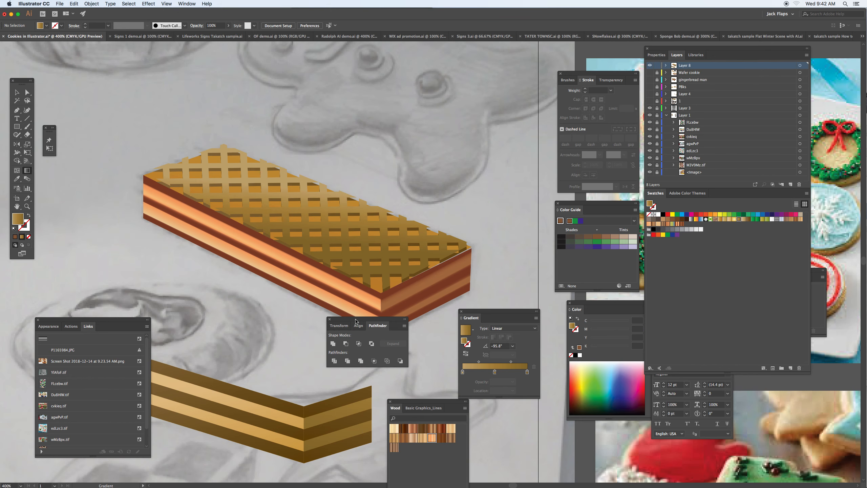
# - Move the Pathfinder panel clear of the cookie and hide the sketch and reference images on Layer 3 and Layer 1
pyautogui.moveTo(358, 324); pyautogui.dragTo(400, 368)
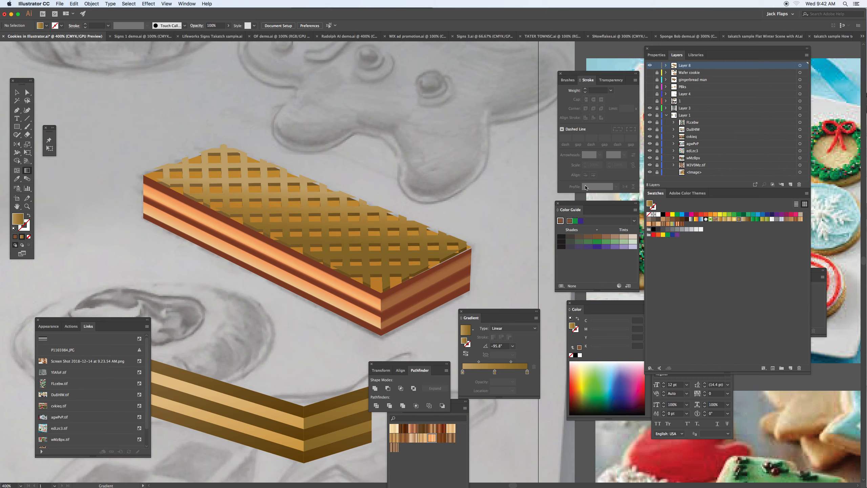
pyautogui.moveTo(650, 108); pyautogui.dragTo(655, 175)
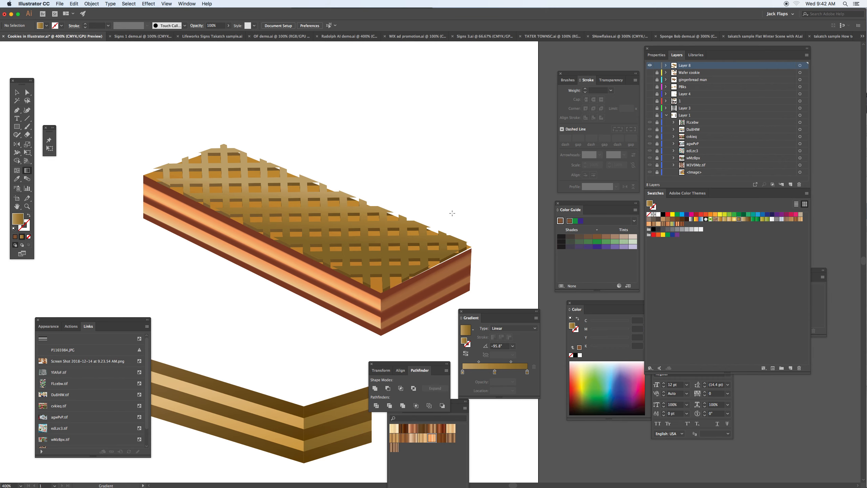
# - Nudge the cookie's short striped end face up slightly to close the gap beneath the top face
pyautogui.press('v')
pyautogui.click(462, 273)
pyautogui.click(474, 263)
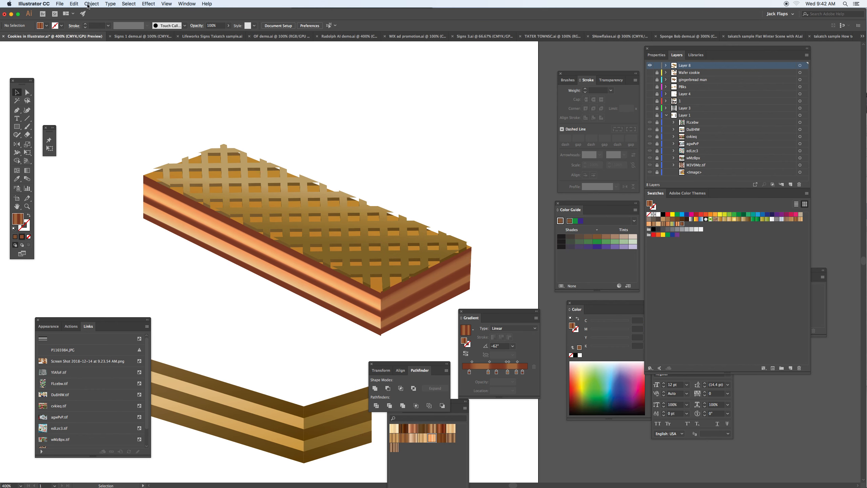
pyautogui.click(92, 4)
pyautogui.moveTo(102, 168)
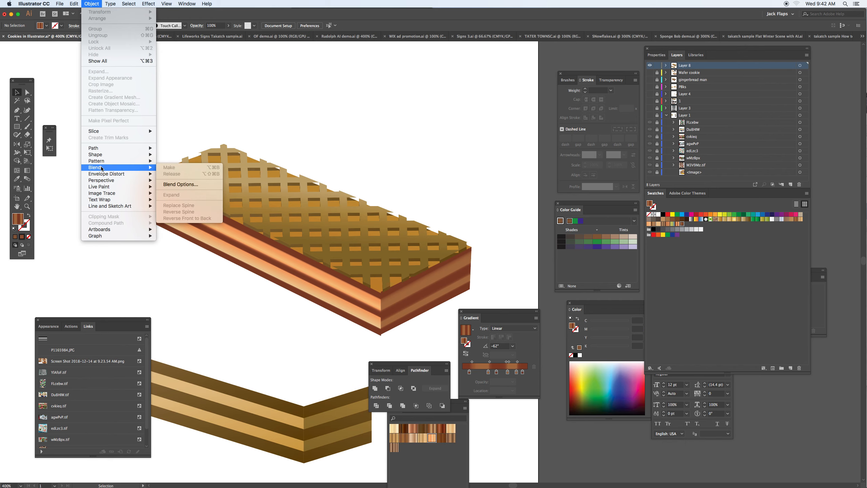
pyautogui.click(199, 106)
# - Select the cookie's long striped side face and hide the panels for close work at 600%
pyautogui.click(196, 209)
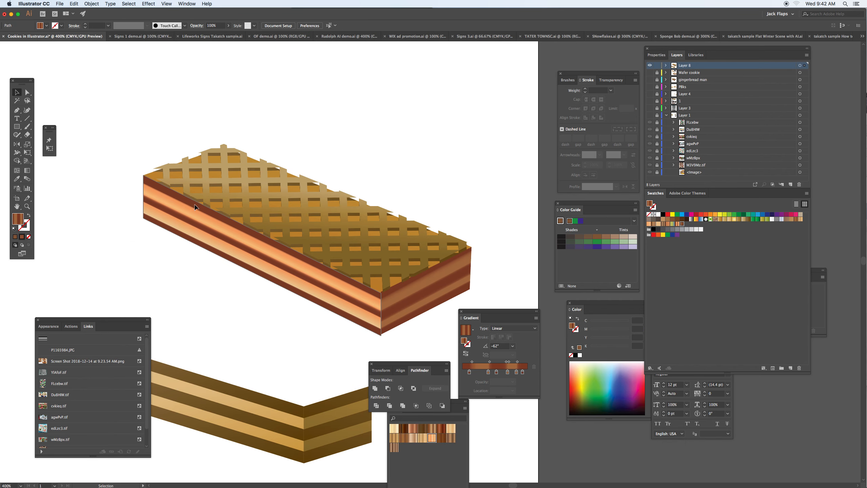
pyautogui.press('Tab')
pyautogui.press('a')
pyautogui.press('super+equal')
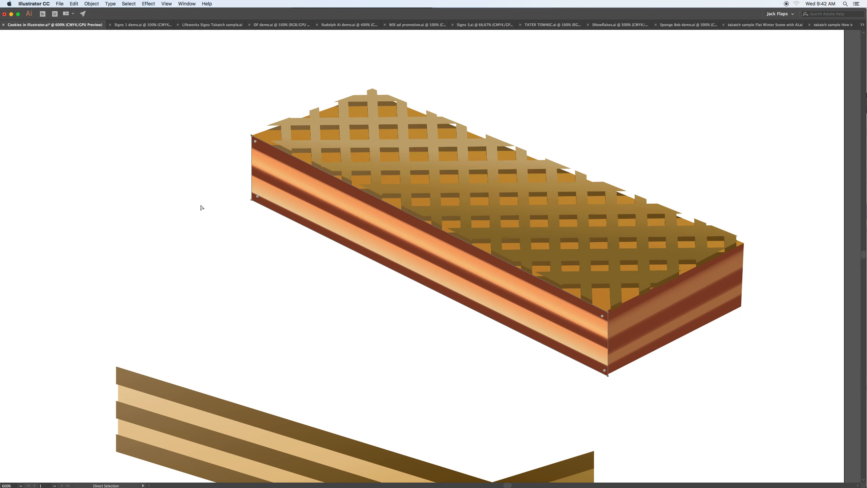
pyautogui.moveTo(329, 181); pyautogui.dragTo(255, 179)
pyautogui.press('v')
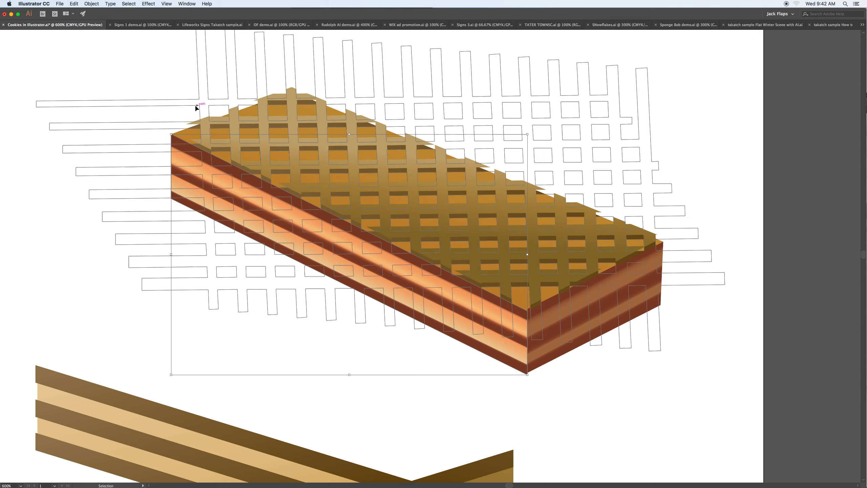